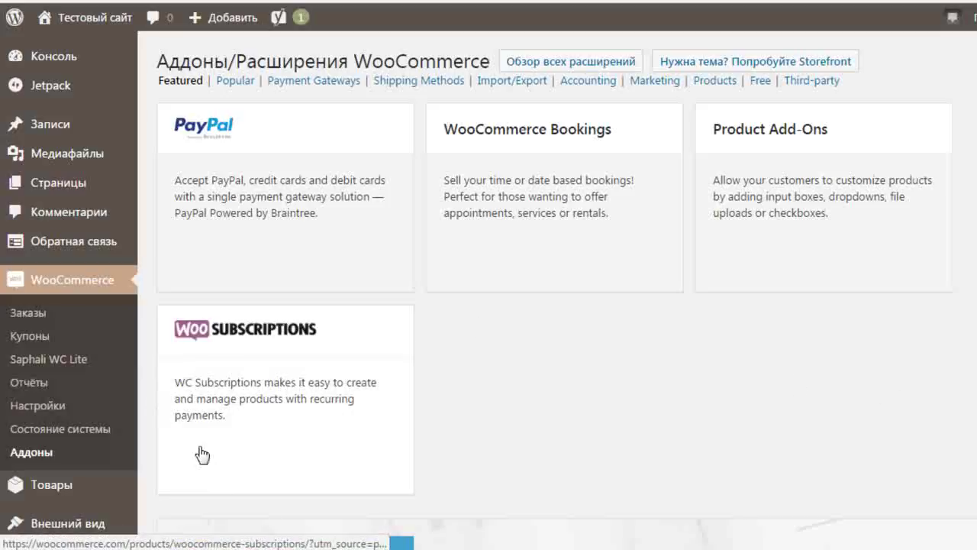
Step: Open the WooCommerce system status (Состояние системы) and examine its maintenance tools and the log page
mouse_move(113, 485)
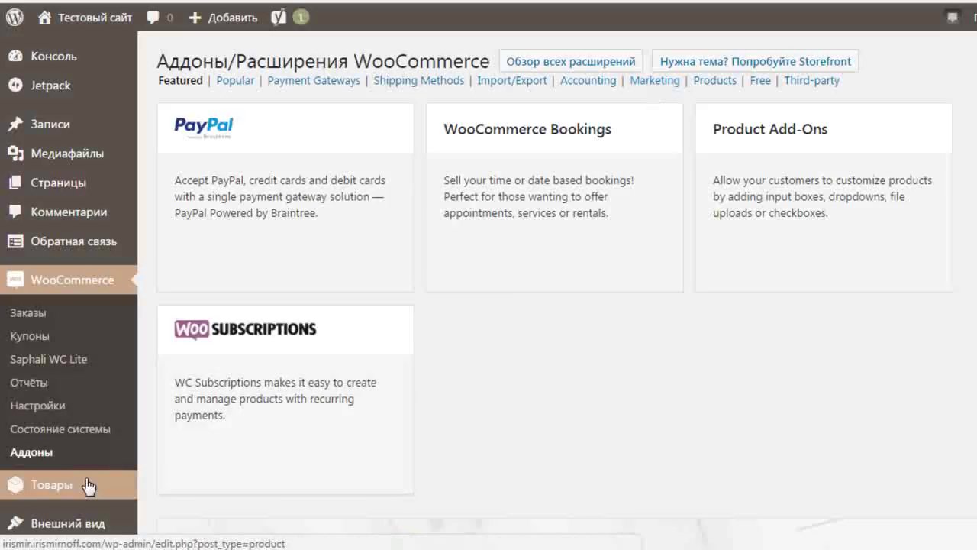
left_click(75, 428)
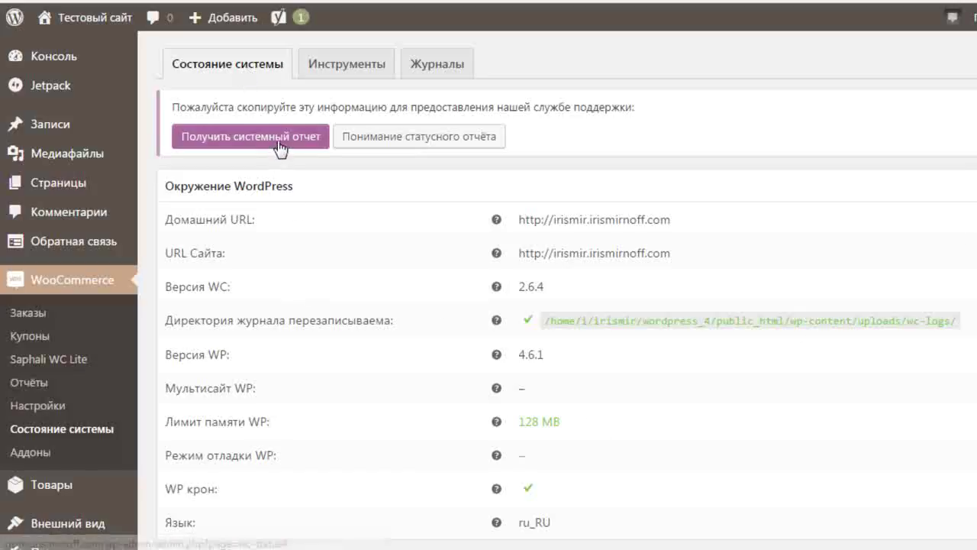
left_click(345, 73)
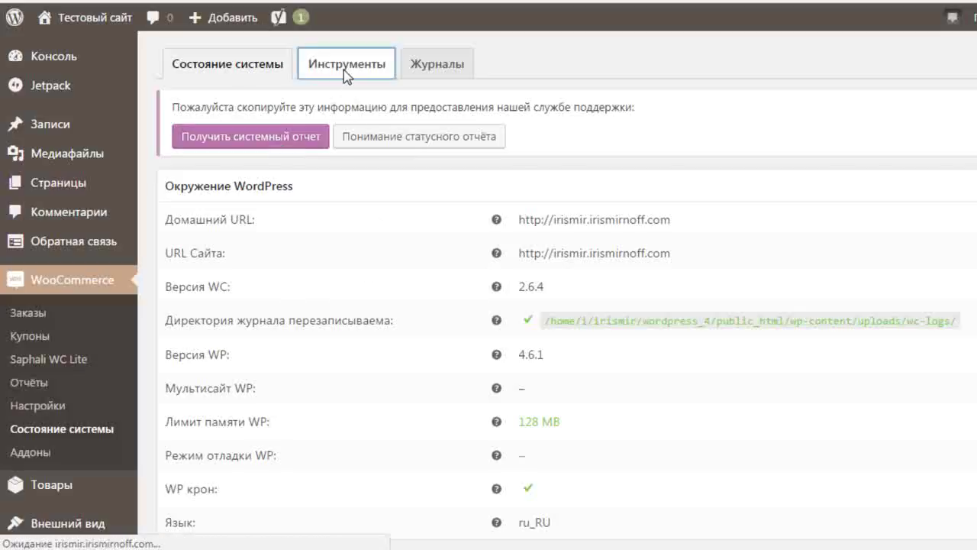
scroll(406, 148, "down", 5)
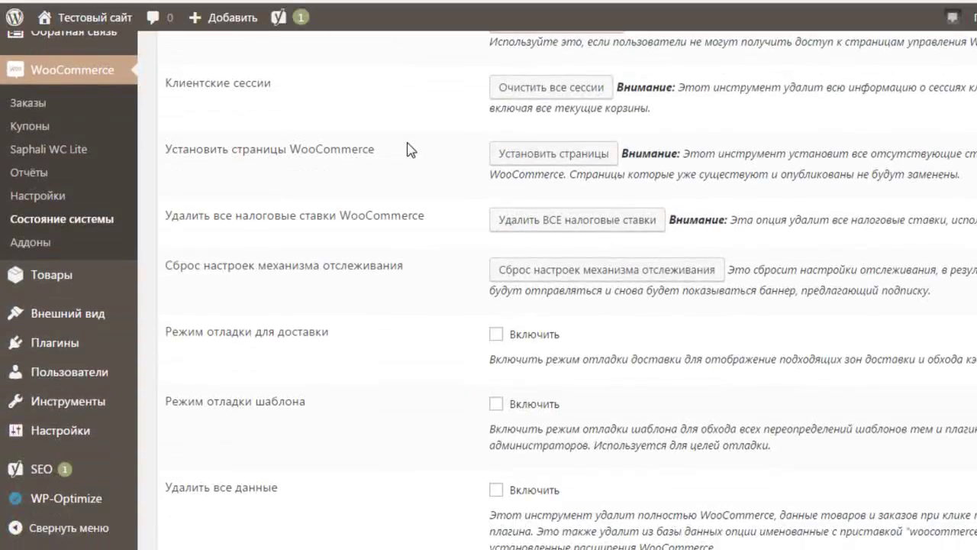
scroll(408, 149, "up", 1)
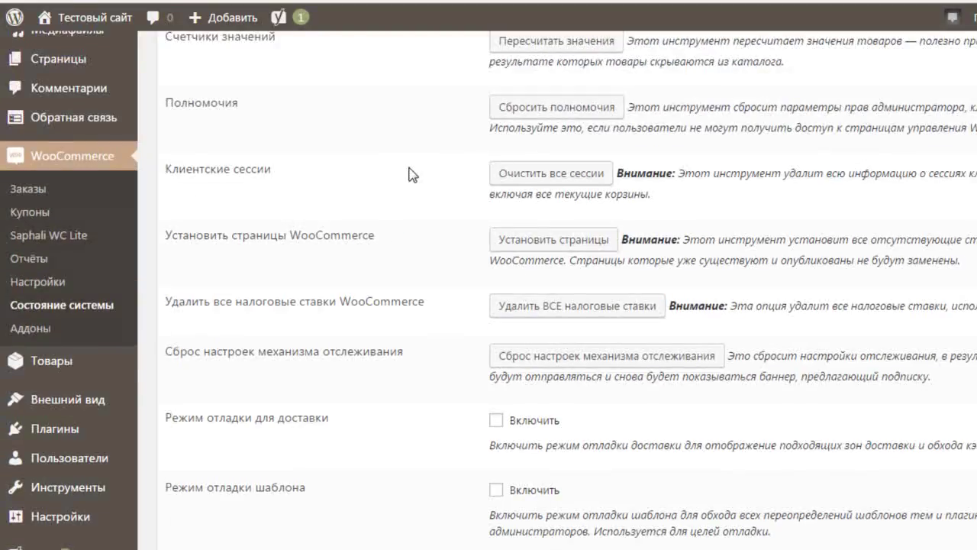
scroll(410, 173, "up", 1)
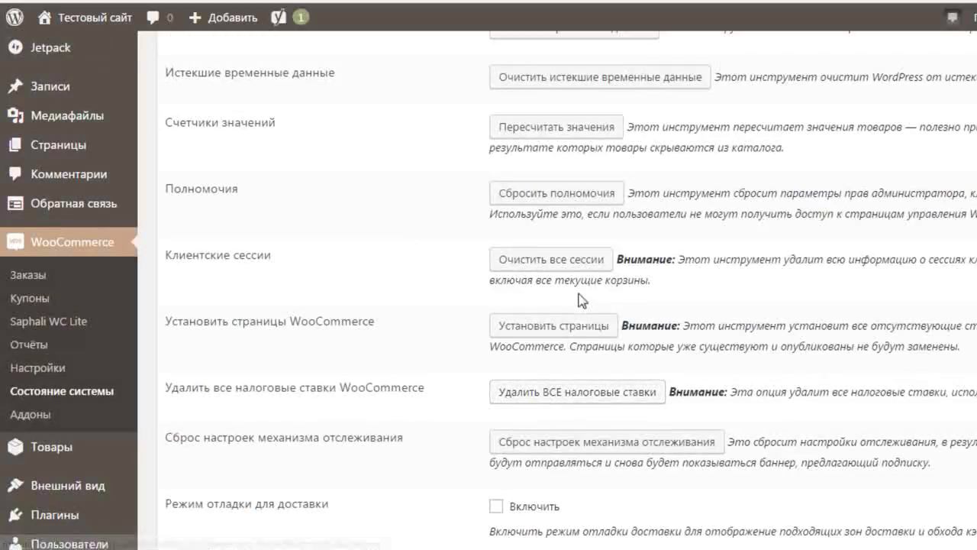
scroll(581, 305, "down", 3)
scroll(587, 313, "down", 1)
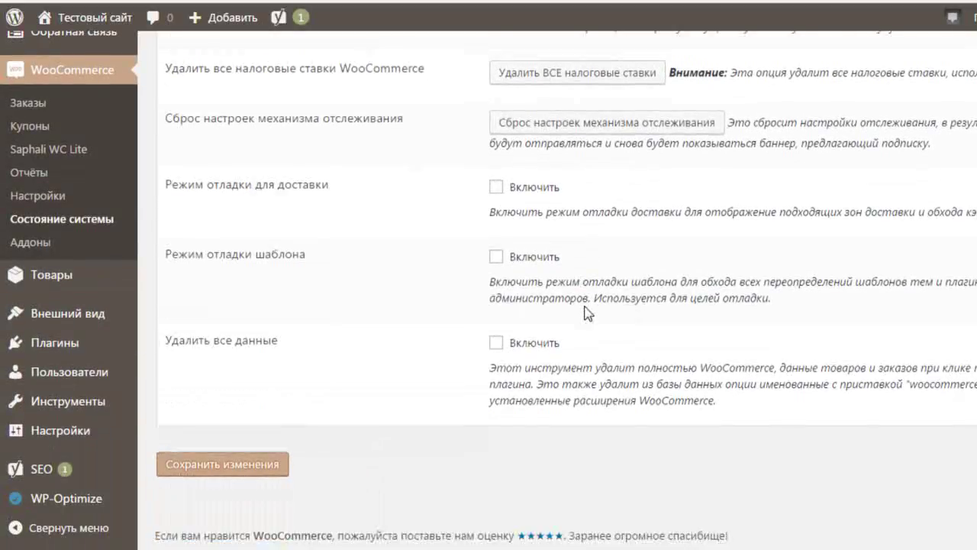
scroll(587, 313, "up", 3)
scroll(587, 313, "up", 2)
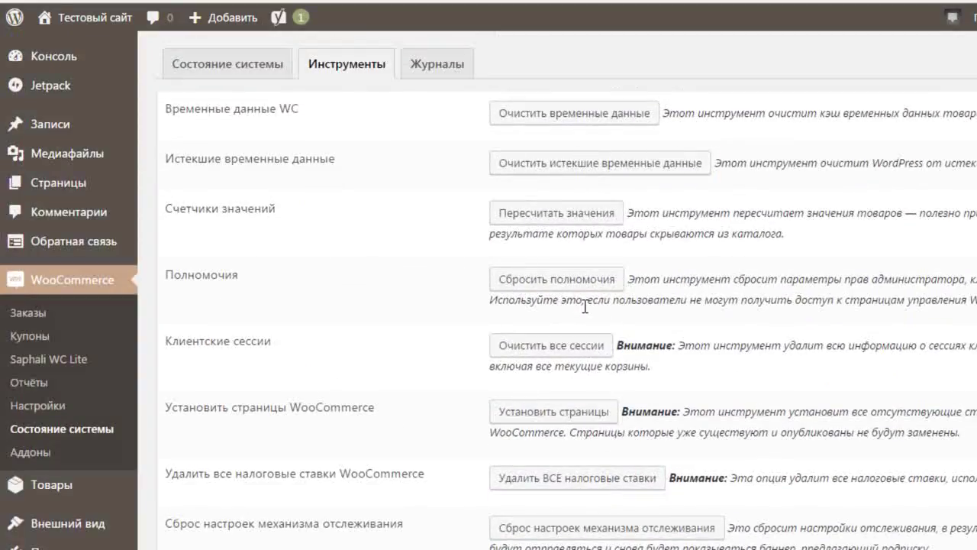
left_click(420, 70)
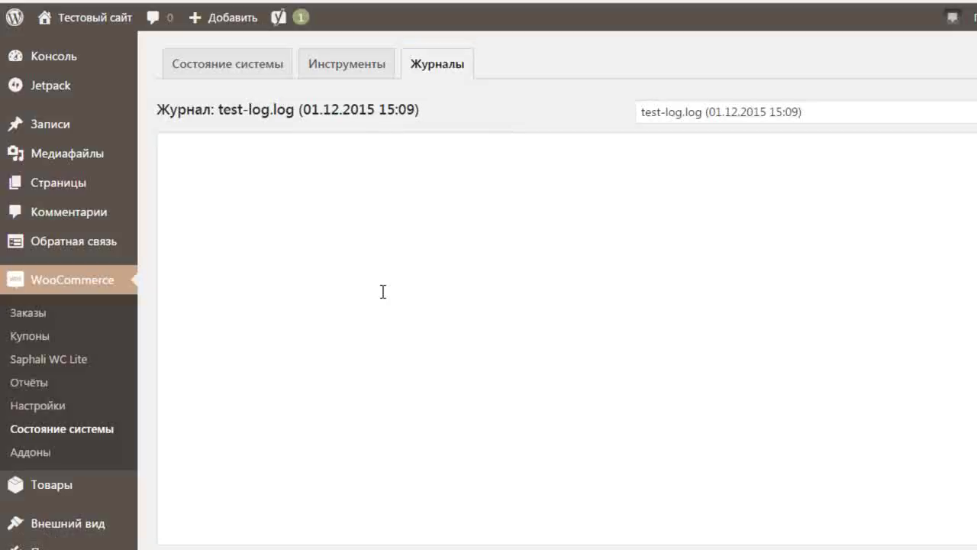
Step: Examine the system status report, including the WordPress and server environment, the PHP and MySQL version requirements, and the database tables
left_click(203, 67)
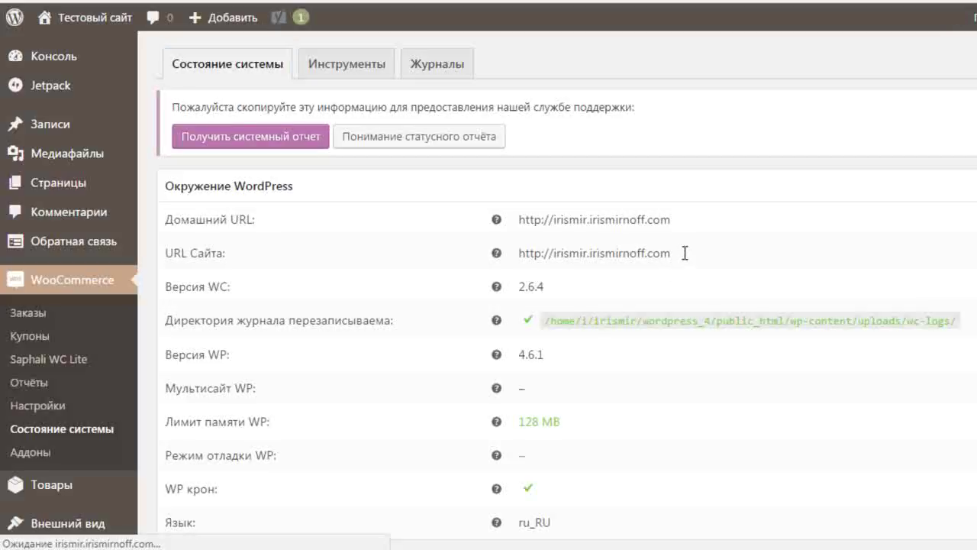
scroll(679, 256, "down", 2)
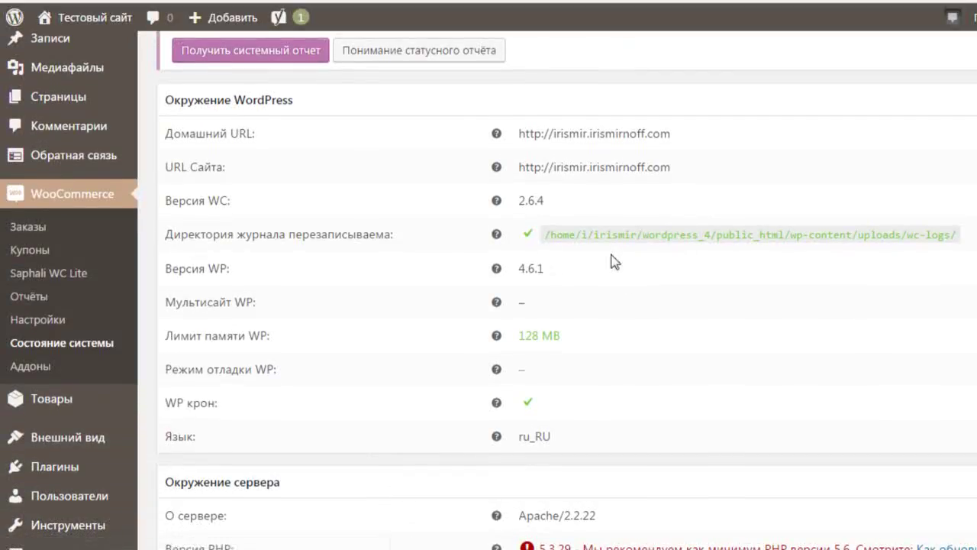
scroll(613, 257, "down", 2)
scroll(610, 253, "down", 1)
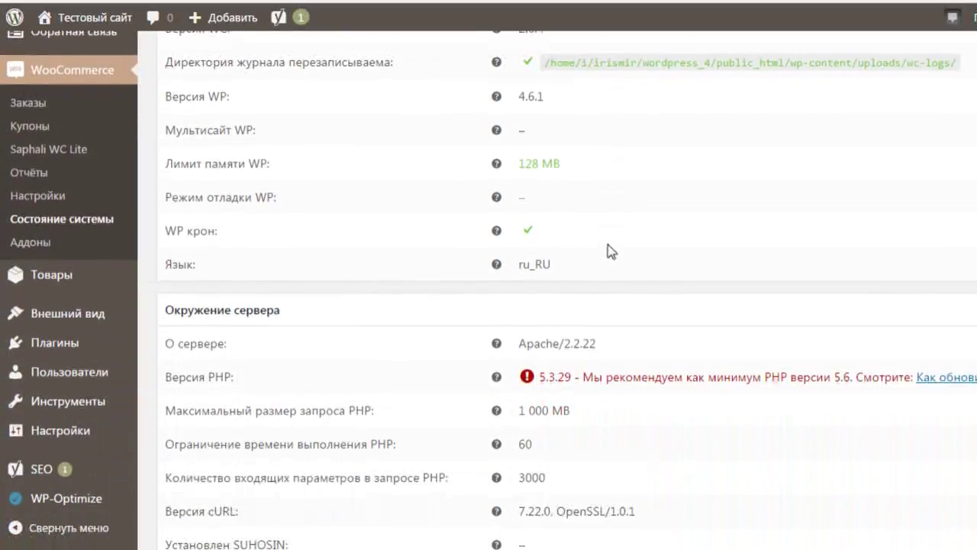
scroll(625, 246, "down", 2)
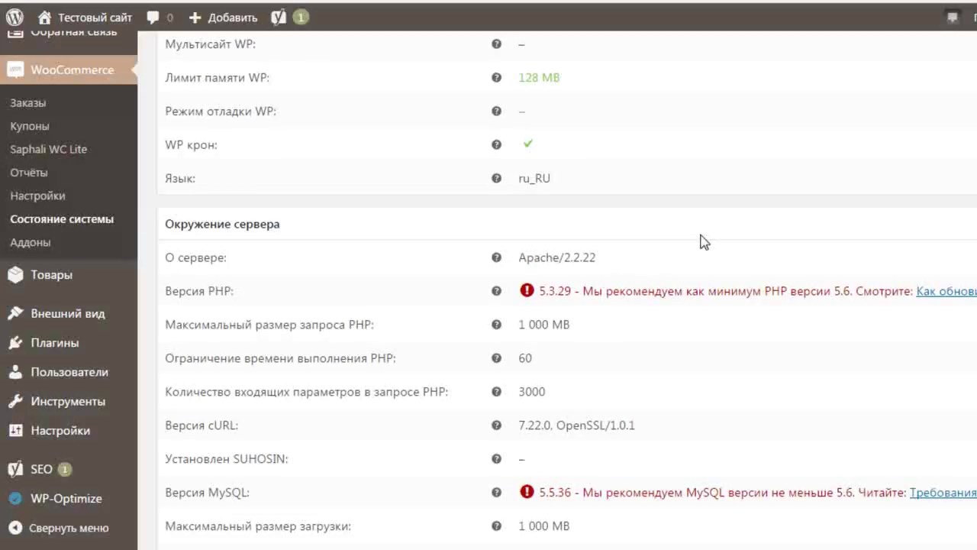
scroll(700, 240, "down", 2)
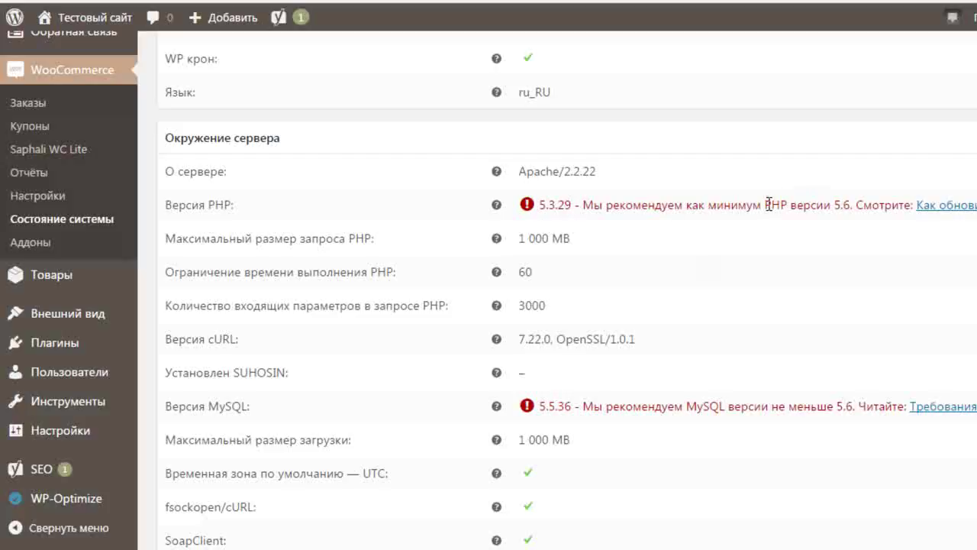
left_click_drag(767, 205, 857, 208)
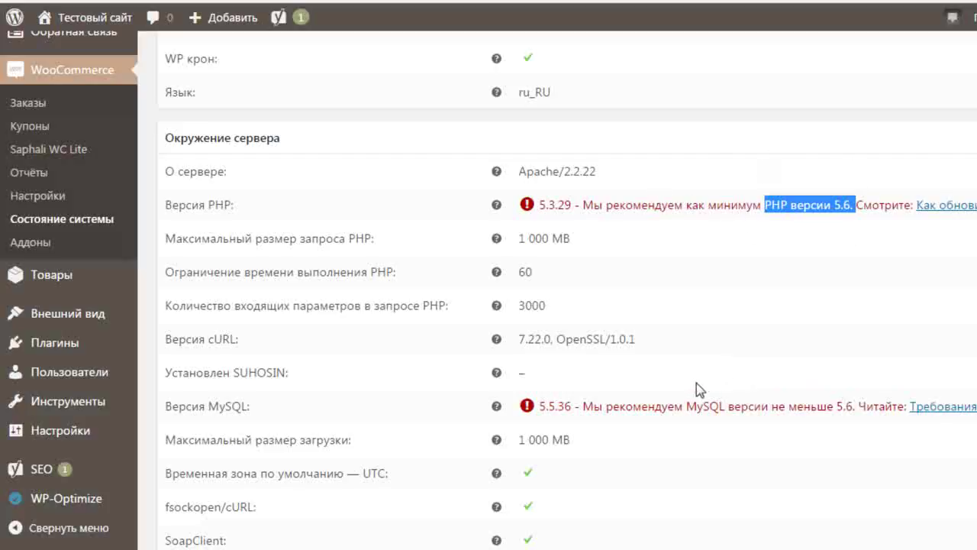
left_click_drag(686, 406, 720, 407)
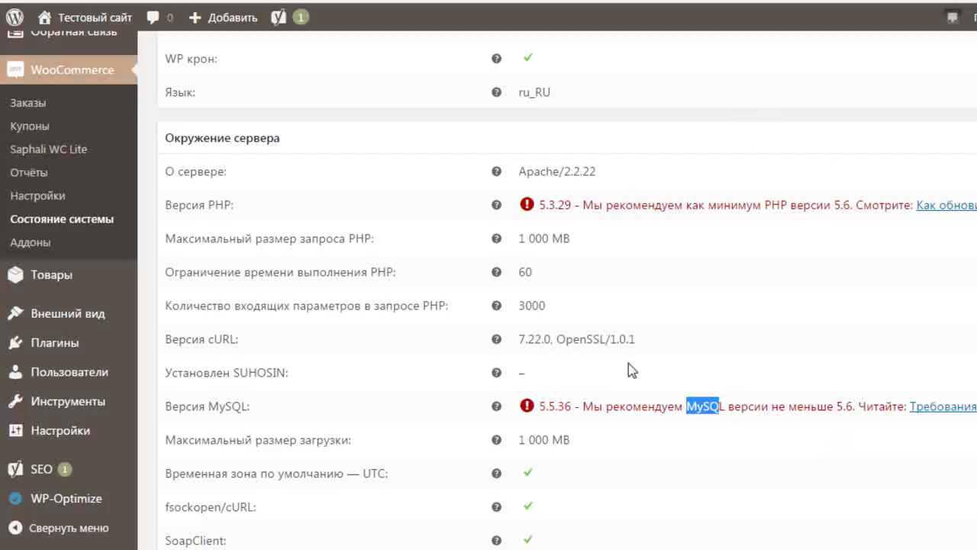
scroll(668, 310, "down", 3)
scroll(669, 301, "down", 10)
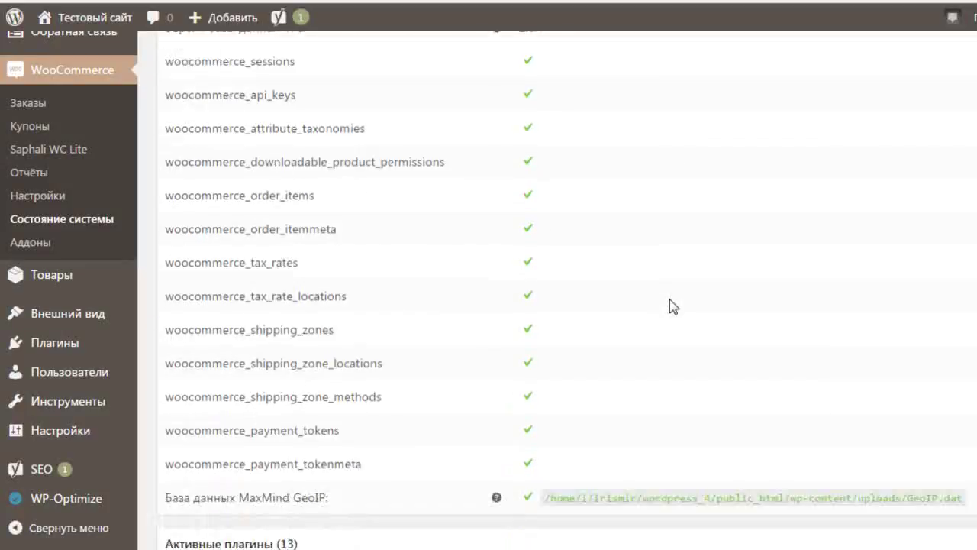
scroll(671, 298, "down", 5)
scroll(681, 299, "down", 7)
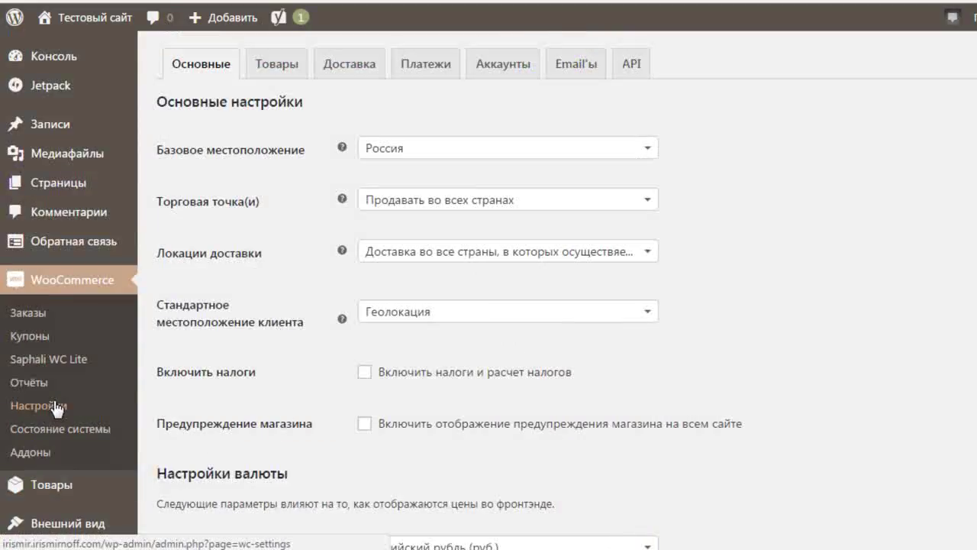
Step: Open the WooCommerce shipping settings (Доставка) and try adding a new delivery zone, leaving its name and regions blank
left_click(55, 407)
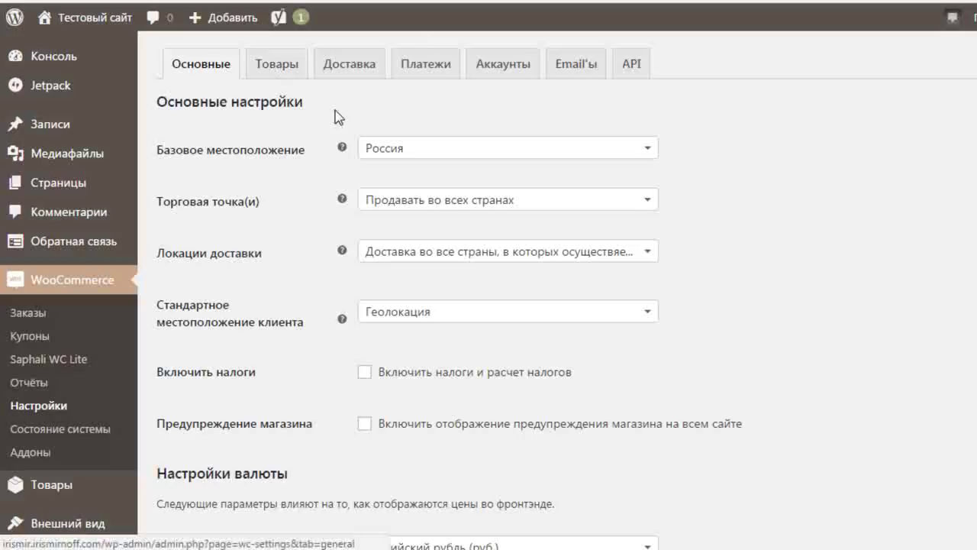
left_click(349, 70)
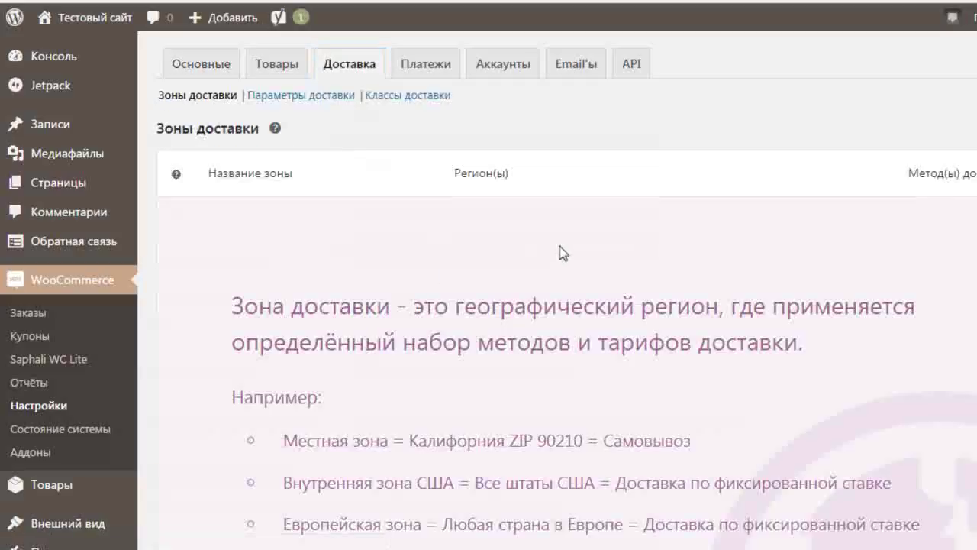
scroll(563, 253, "down", 5)
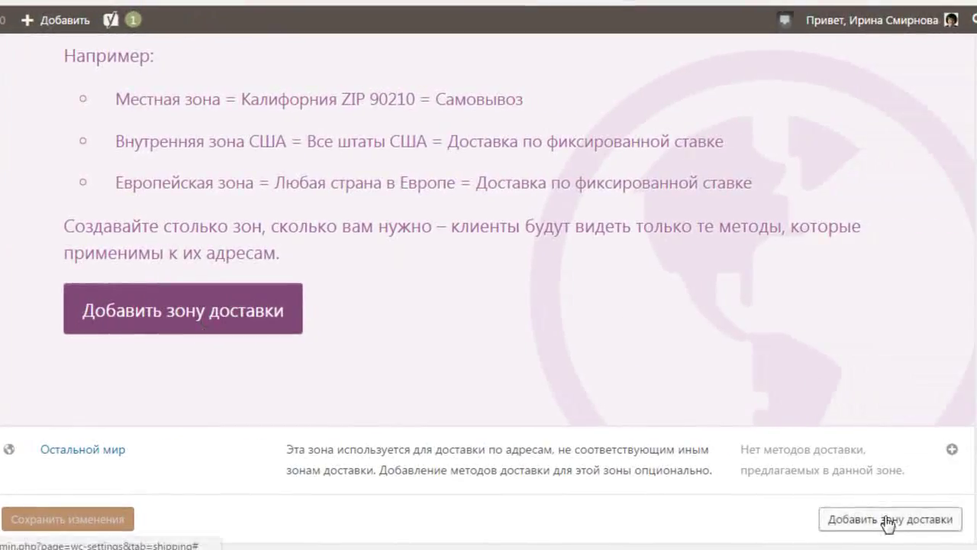
scroll(855, 420, "down", 2)
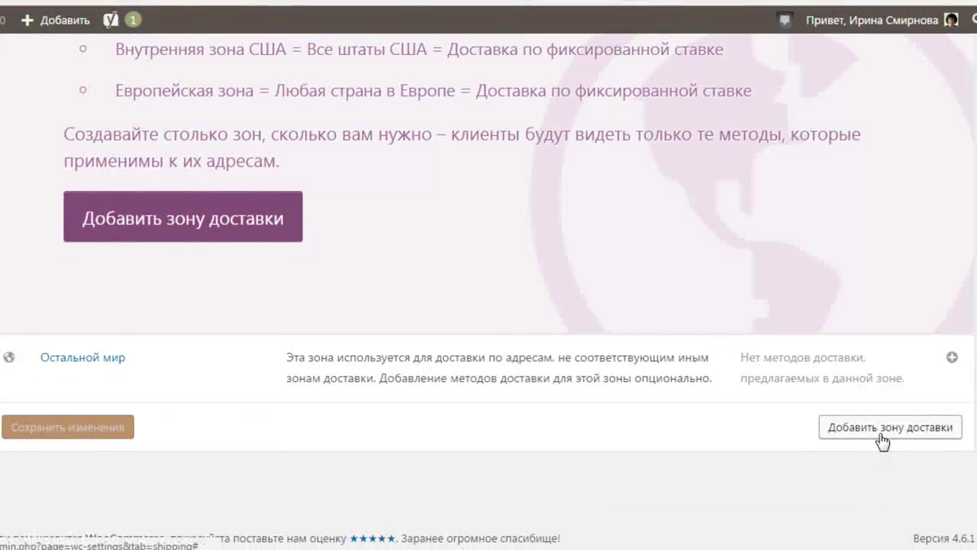
left_click(871, 433)
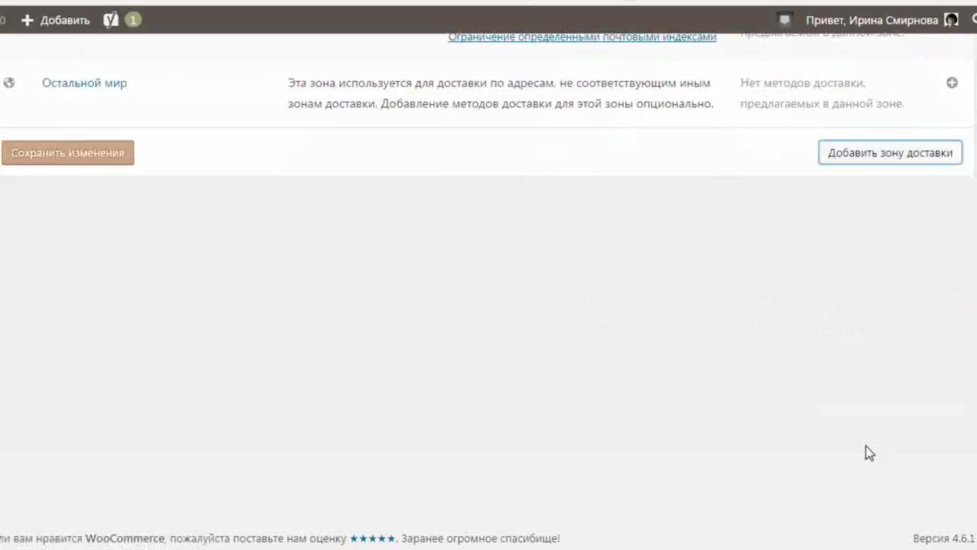
scroll(780, 379, "up", 2)
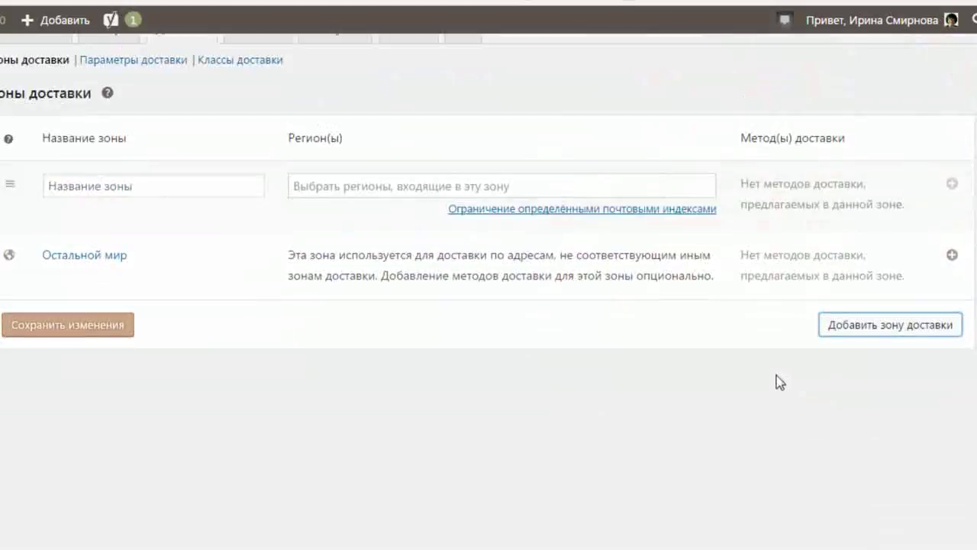
left_click(69, 187)
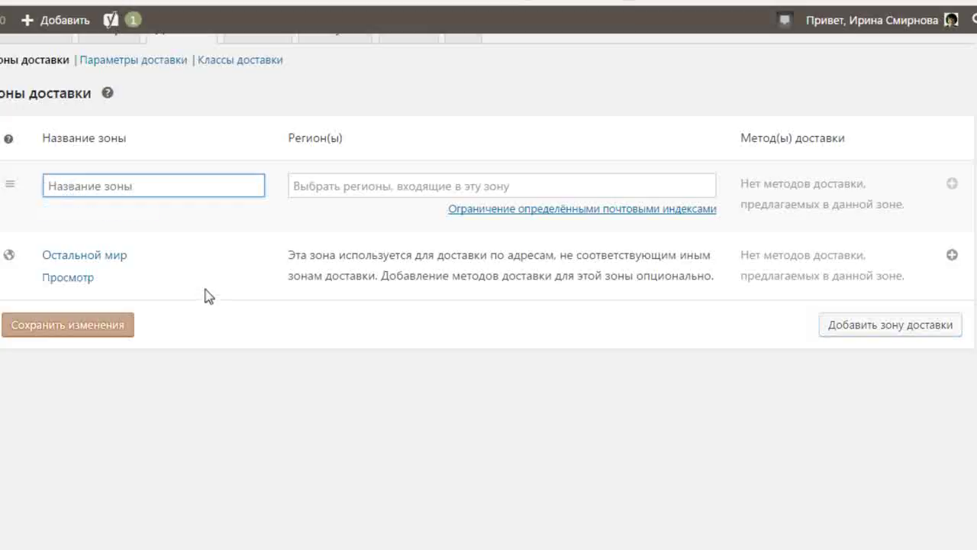
scroll(208, 296, "up", 1)
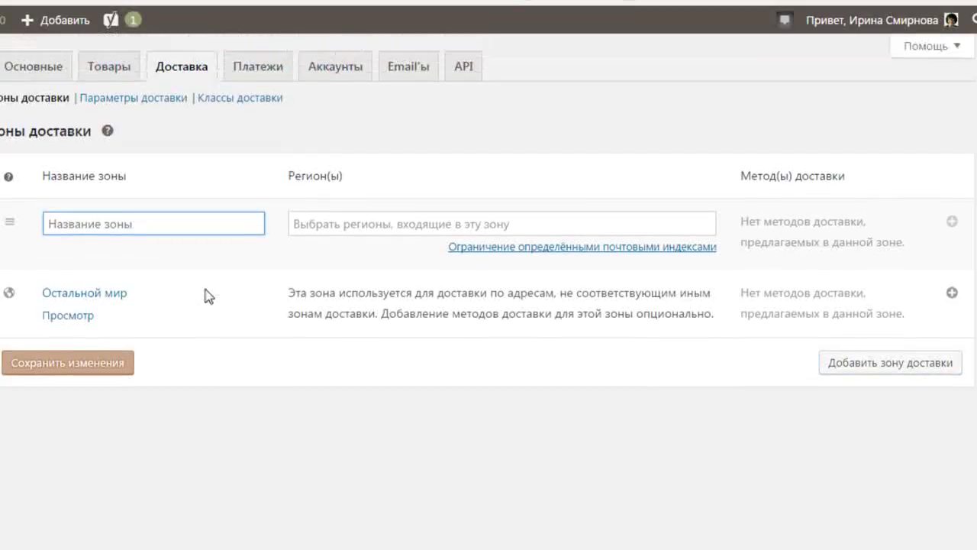
Step: Switch to the payment settings (Платежи), discarding the unsaved shipping changes, and enable sequential coupon discounts (Рассчитывать скидки купонов последовательно)
left_click(246, 80)
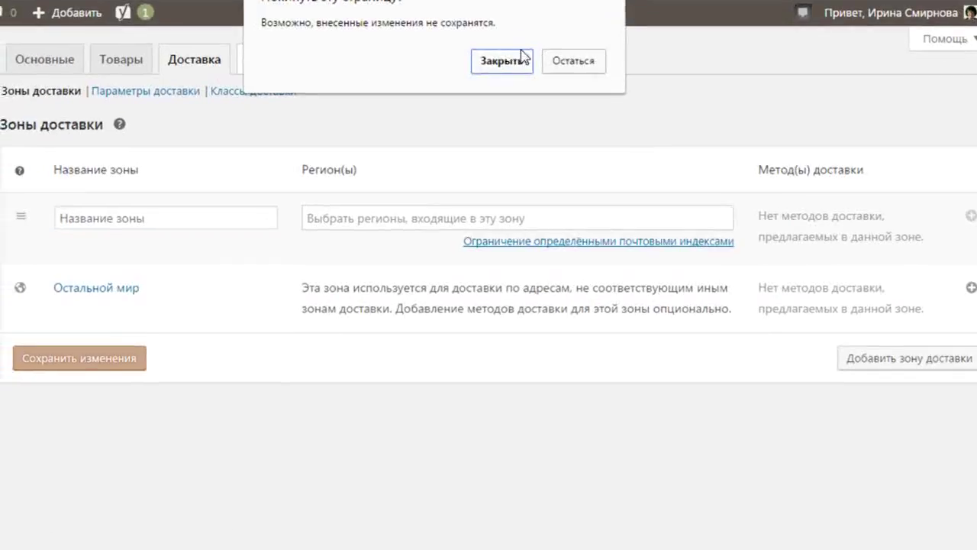
left_click(547, 47)
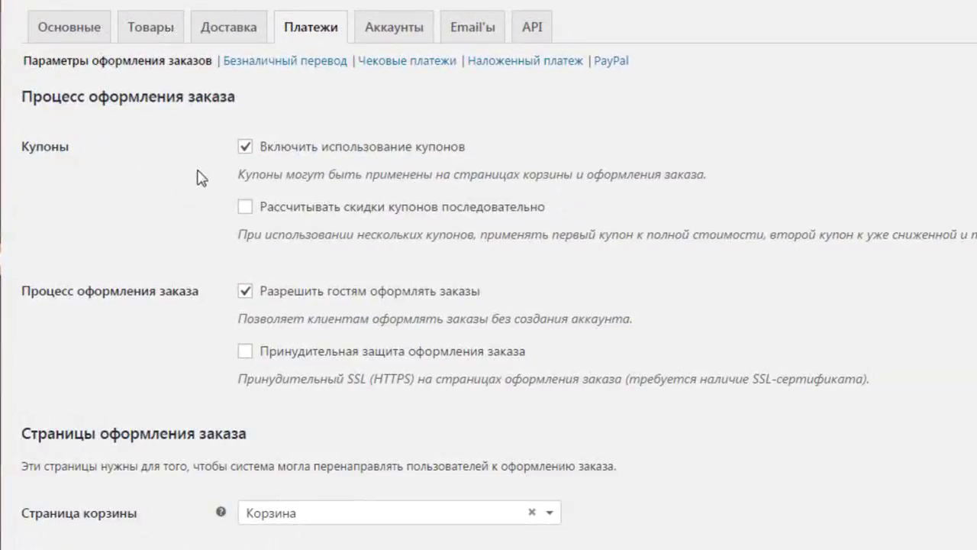
left_click(244, 216)
Step: Examine the checkout process options, the checkout page assignments, the pages selectable for Условия и соглашения, and the checkout endpoints
scroll(392, 206, "down", 1)
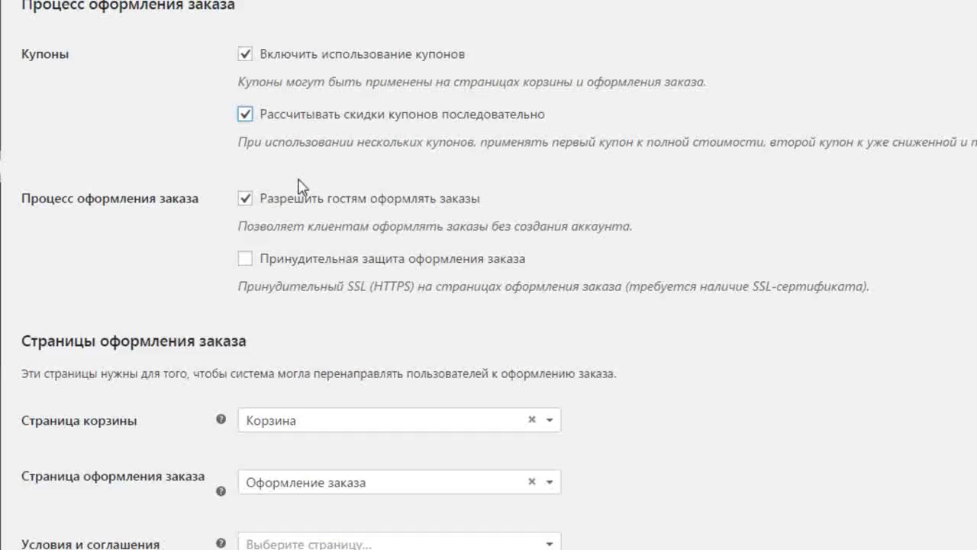
scroll(284, 229, "down", 2)
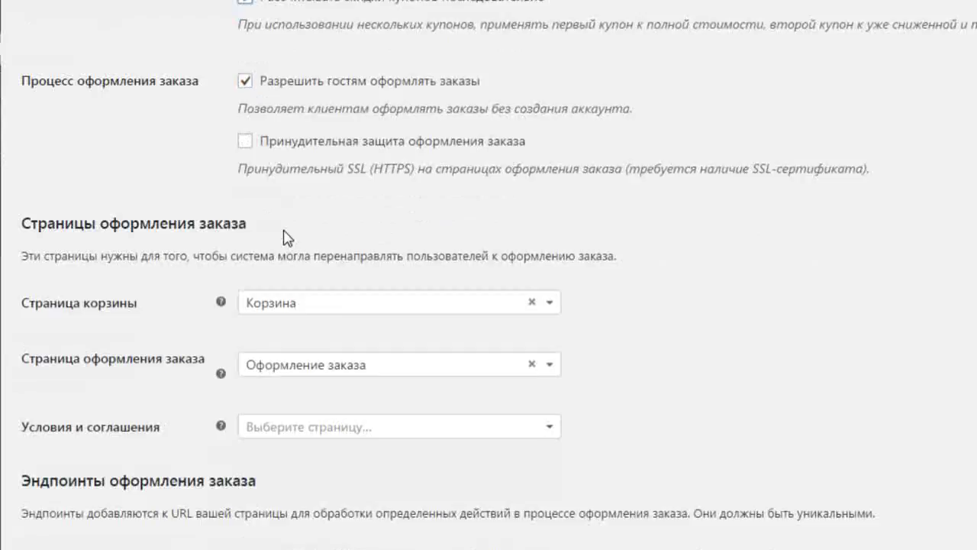
scroll(736, 197, "down", 1)
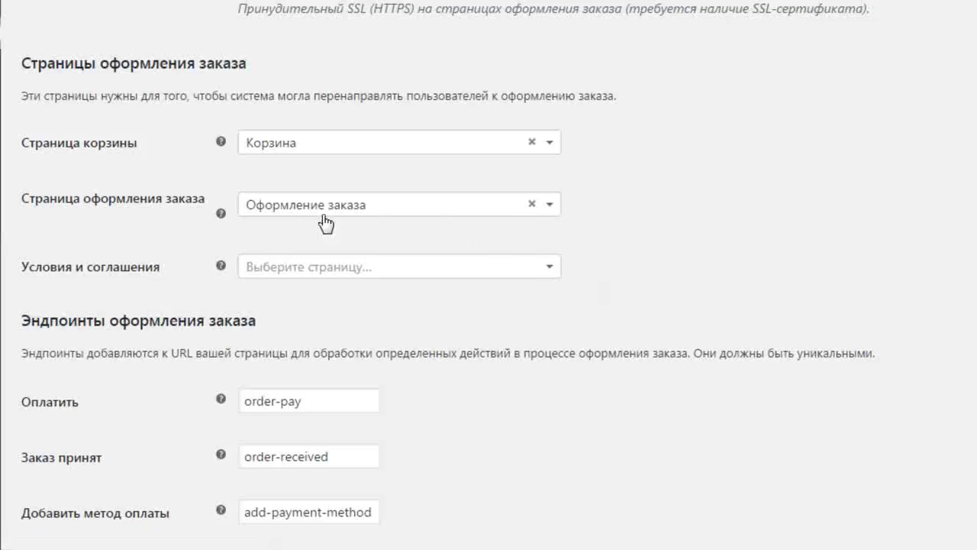
left_click(549, 271)
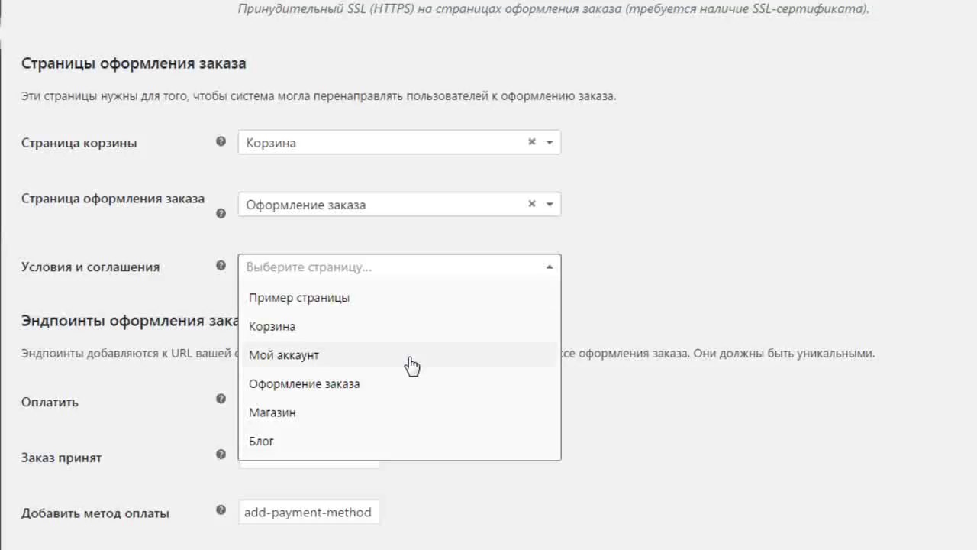
left_click(664, 221)
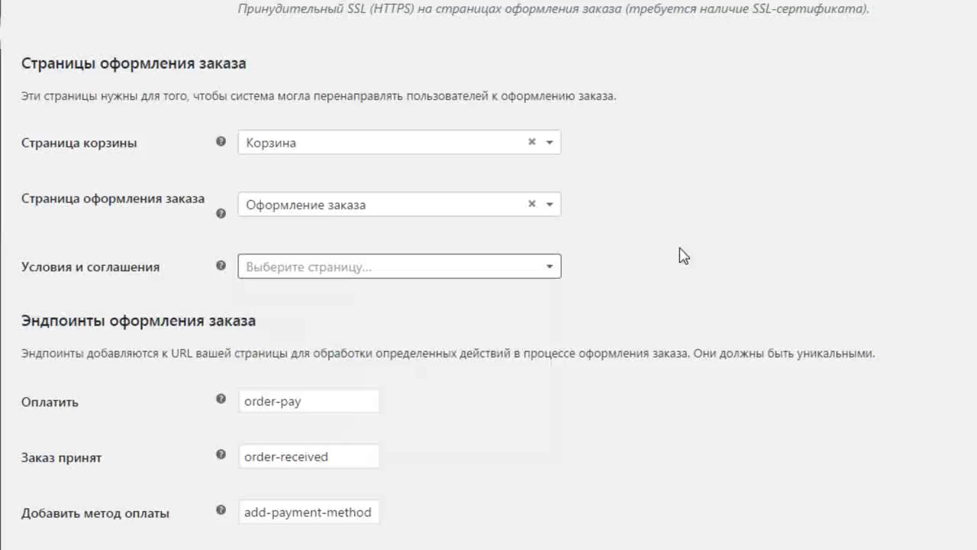
scroll(576, 264, "down", 3)
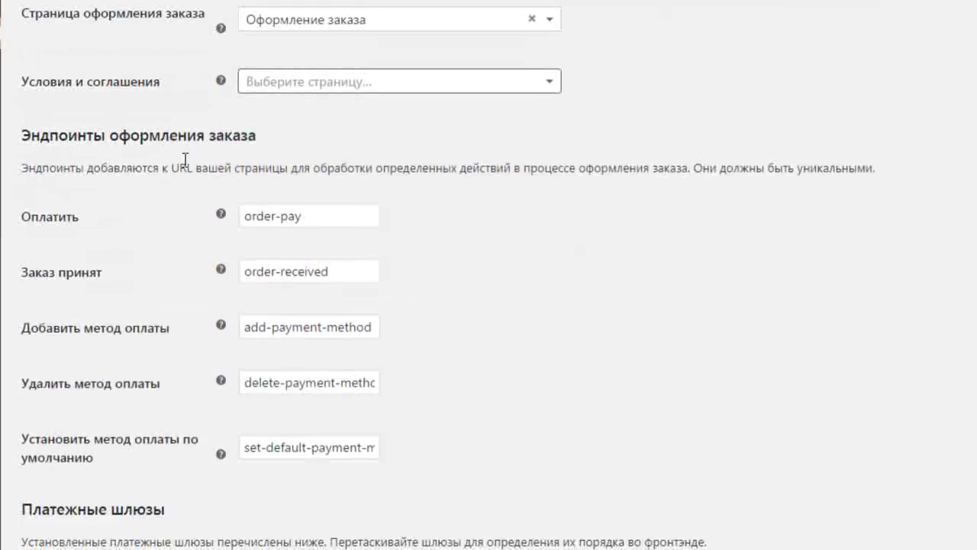
scroll(448, 303, "down", 2)
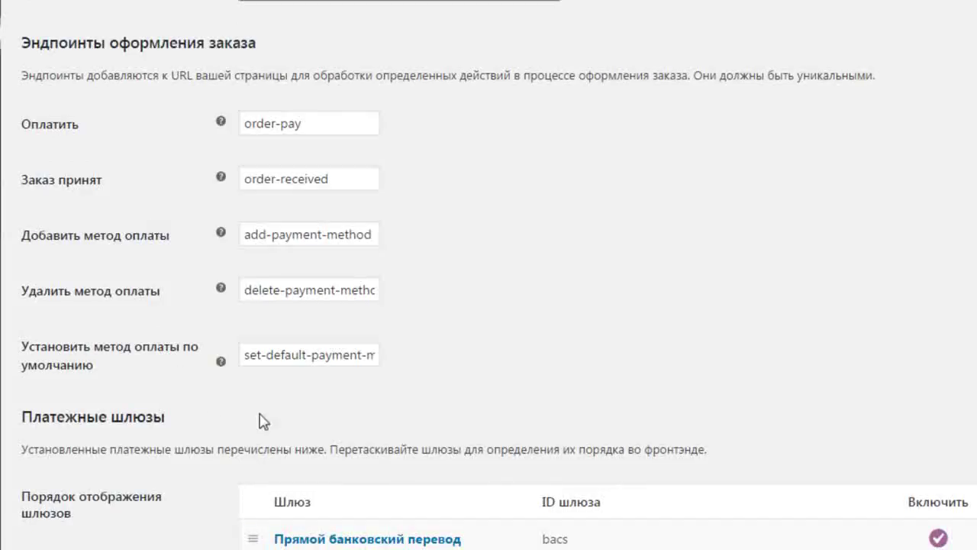
Step: Examine the checkout endpoints and the payment gateways table (Платежные шлюзы), including the display order and which gateways are enabled
scroll(493, 279, "down", 1)
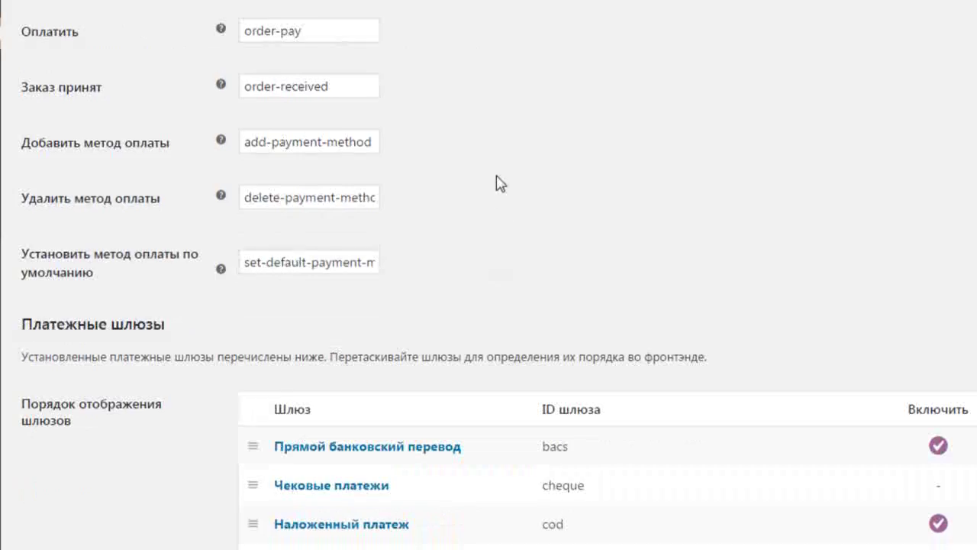
scroll(466, 172, "down", 2)
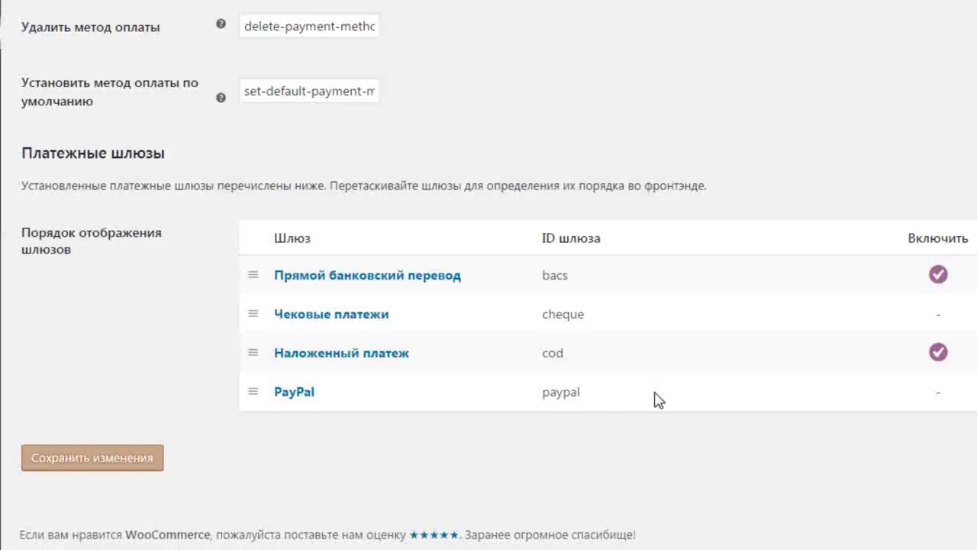
scroll(648, 397, "up", 3)
scroll(648, 397, "down", 3)
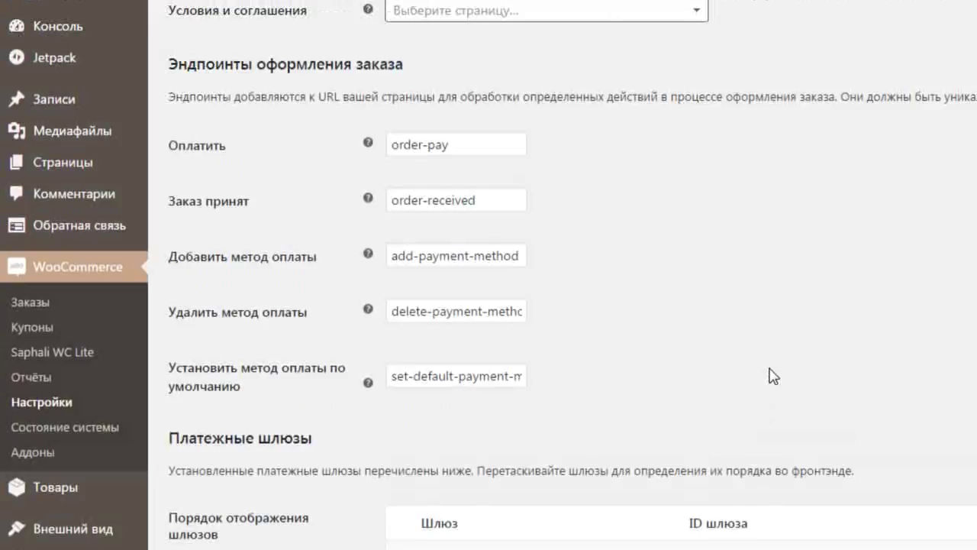
Step: Open the Saphali WC Lite settings and examine the additional information and the lists of payment, delivery, pricing, SEO and extended-function plugins
left_click(32, 354)
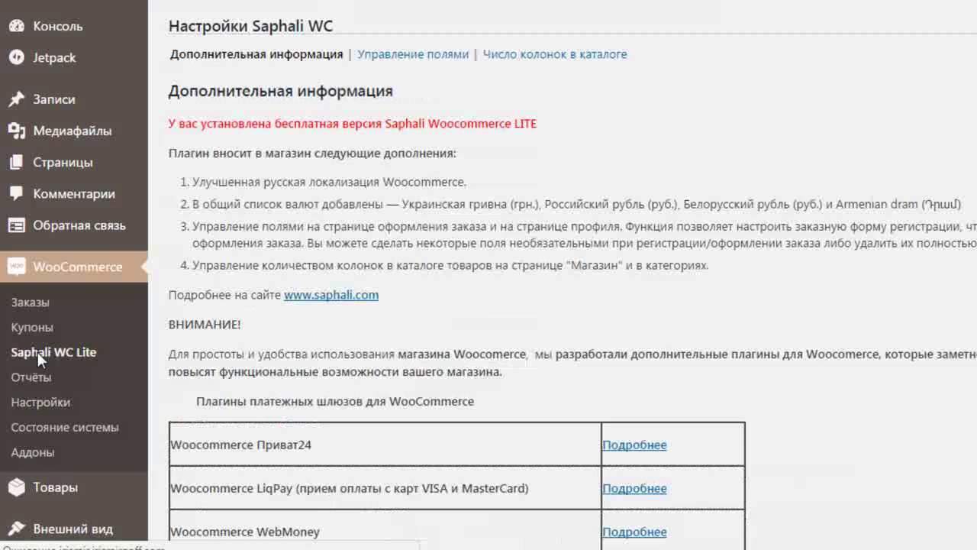
scroll(820, 167, "down", 6)
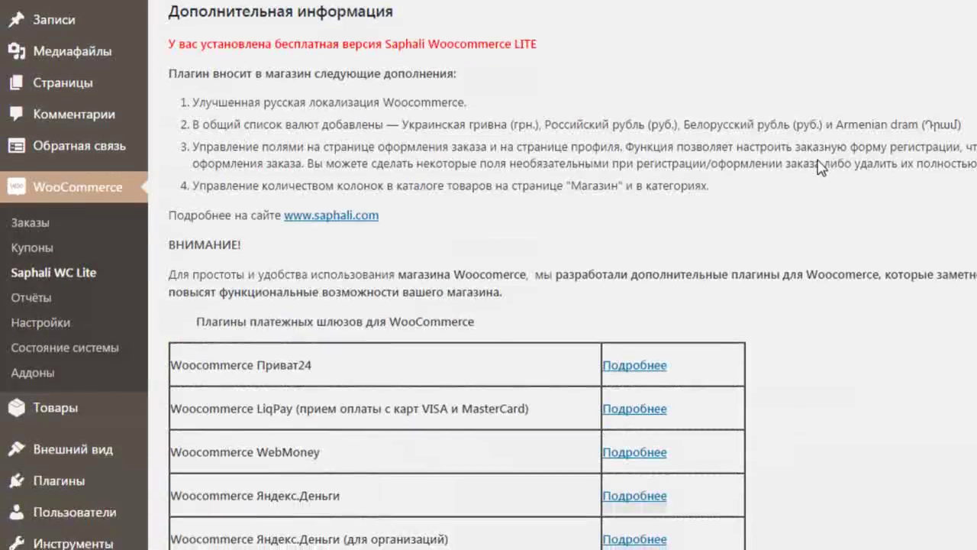
scroll(820, 167, "down", 8)
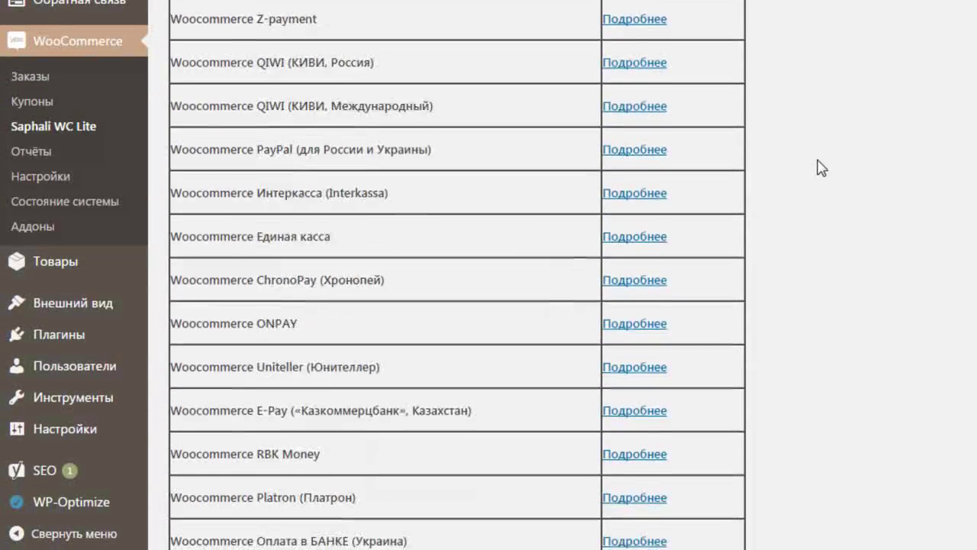
scroll(821, 167, "down", 6)
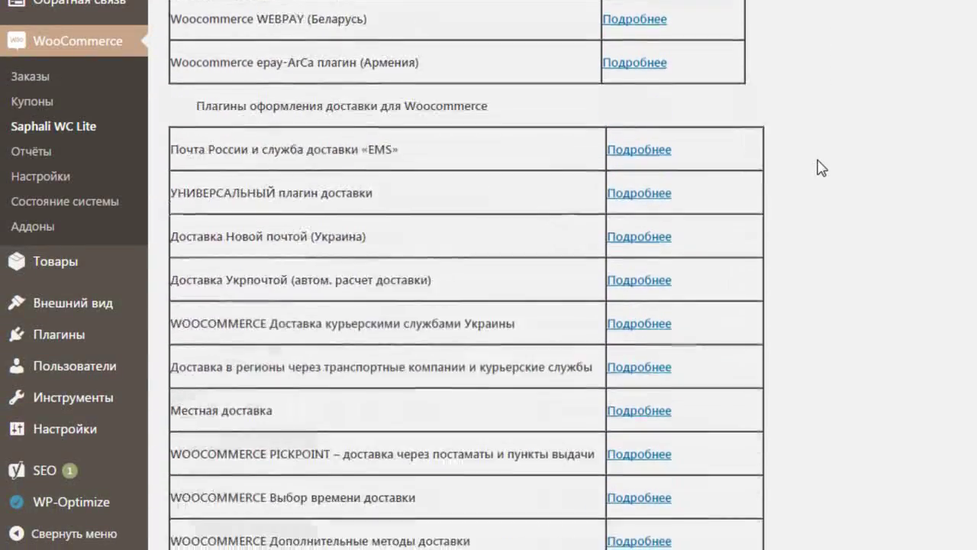
scroll(820, 168, "down", 7)
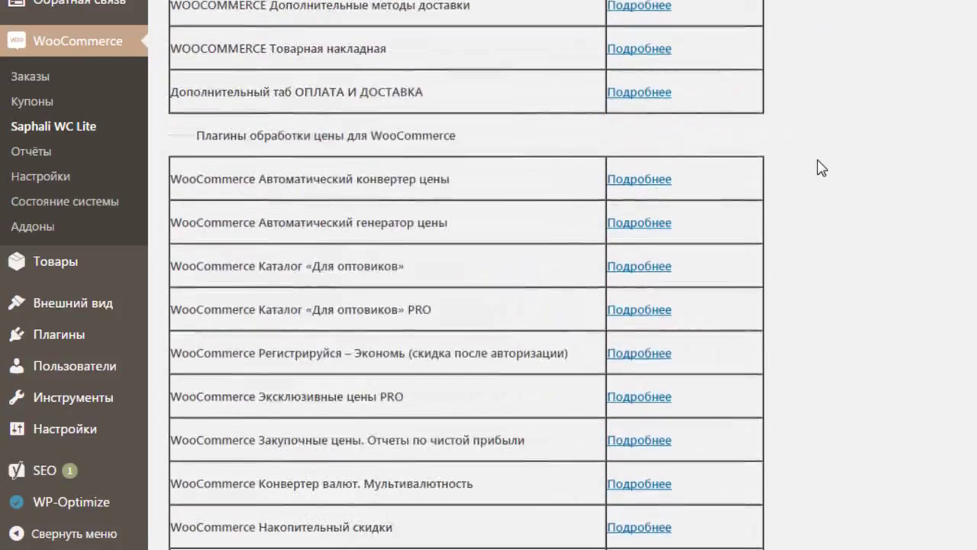
scroll(821, 168, "down", 7)
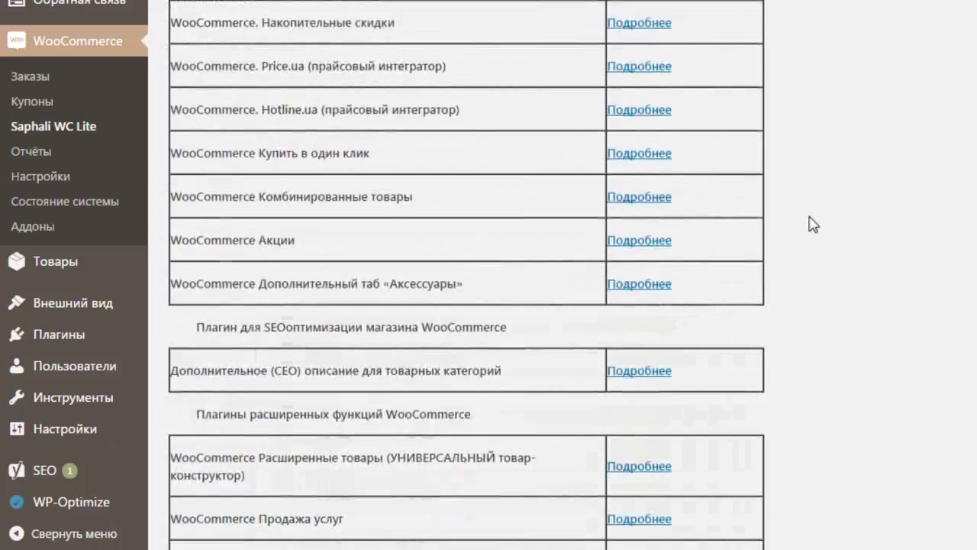
scroll(813, 224, "down", 10)
scroll(821, 213, "down", 6)
scroll(821, 213, "up", 1)
scroll(820, 212, "up", 20)
scroll(820, 212, "up", 15)
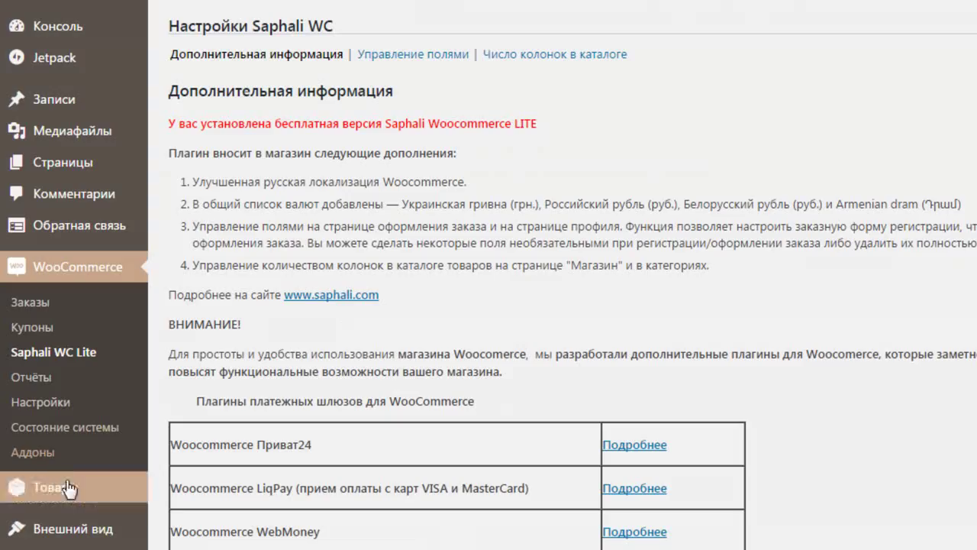
Step: Open the bank transfer payment settings (Безналичный перевод) and go through the account detail fields, leaving them blank
left_click(43, 402)
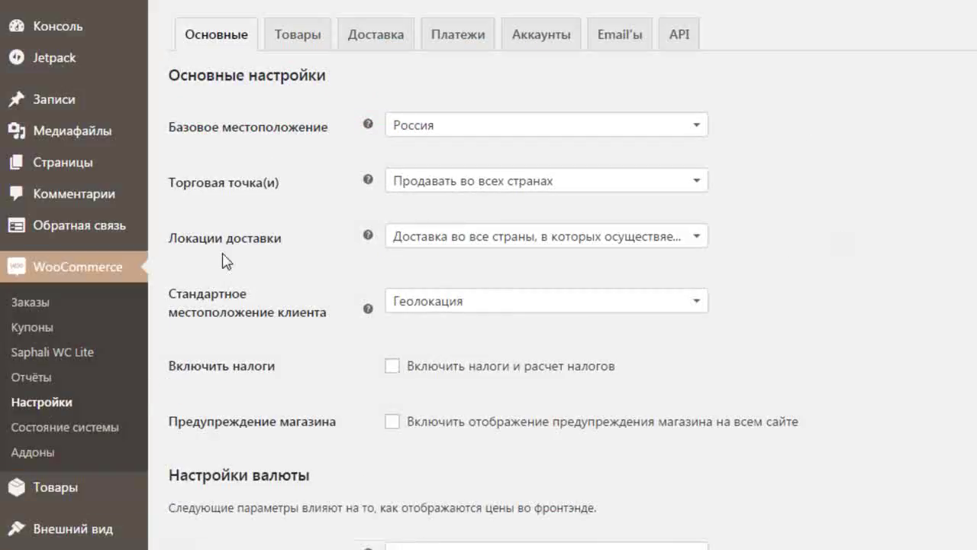
left_click(456, 31)
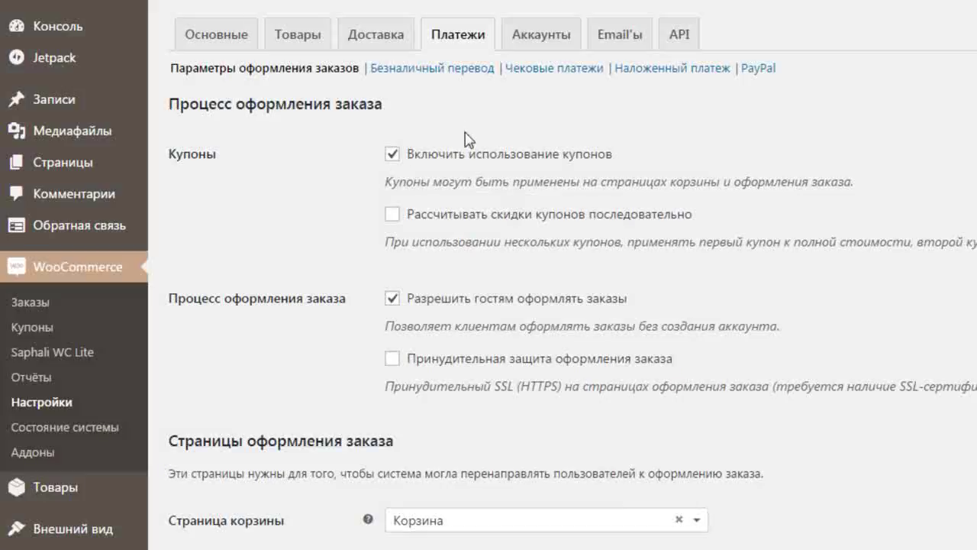
left_click(440, 70)
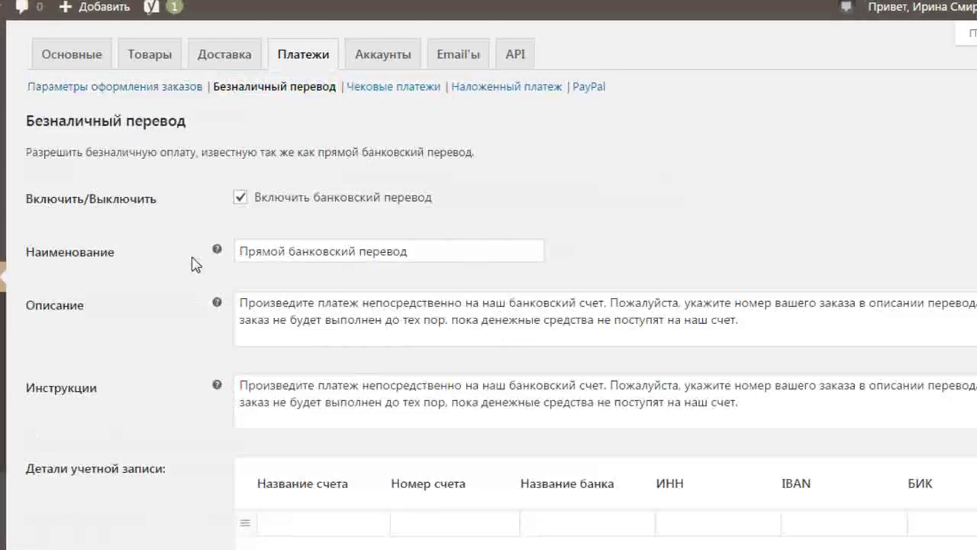
scroll(370, 308, "down", 1)
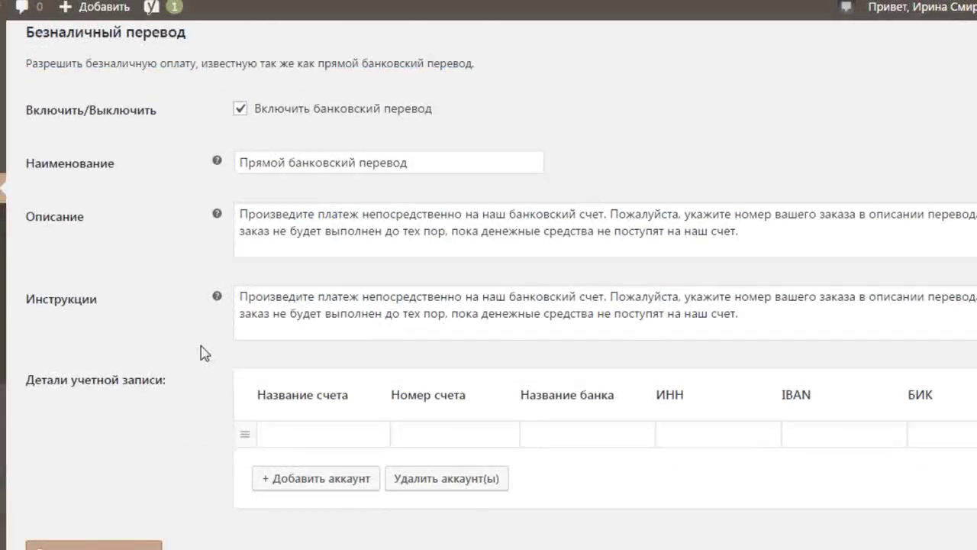
left_click(272, 442)
left_click(419, 441)
left_click(546, 432)
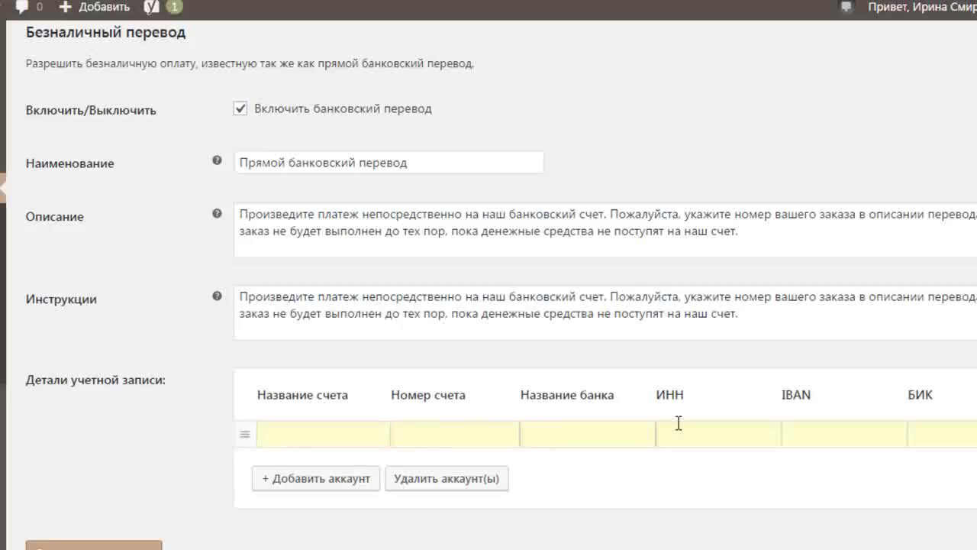
left_click(834, 438)
left_click(918, 433)
Step: Turn the bank transfer option (Включить банковский перевод) off and on again, and save the settings
left_click(246, 109)
left_click(241, 110)
left_click(142, 543)
Step: Enable cheque payments (Включить оплату чеками) in the Чековые платежи settings and save the changes
left_click(386, 87)
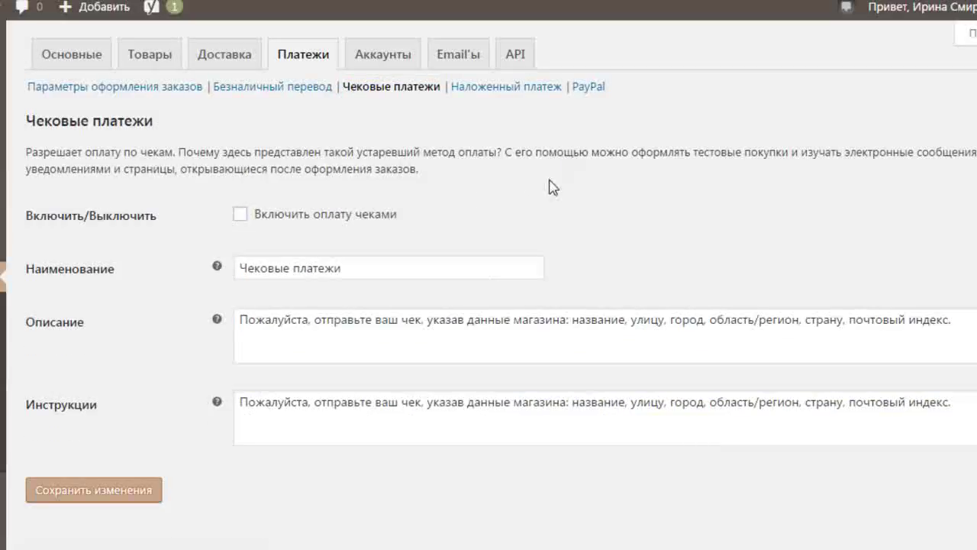
left_click(241, 220)
left_click(106, 500)
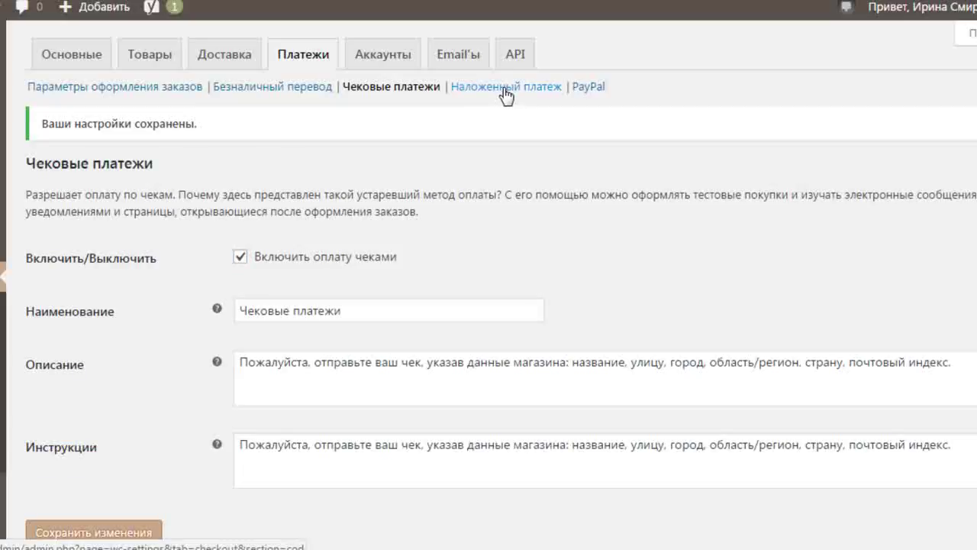
Step: In the cash on delivery settings (Наложенный платеж), enable the method for the delivery option Единая ставка and save the changes
left_click(505, 89)
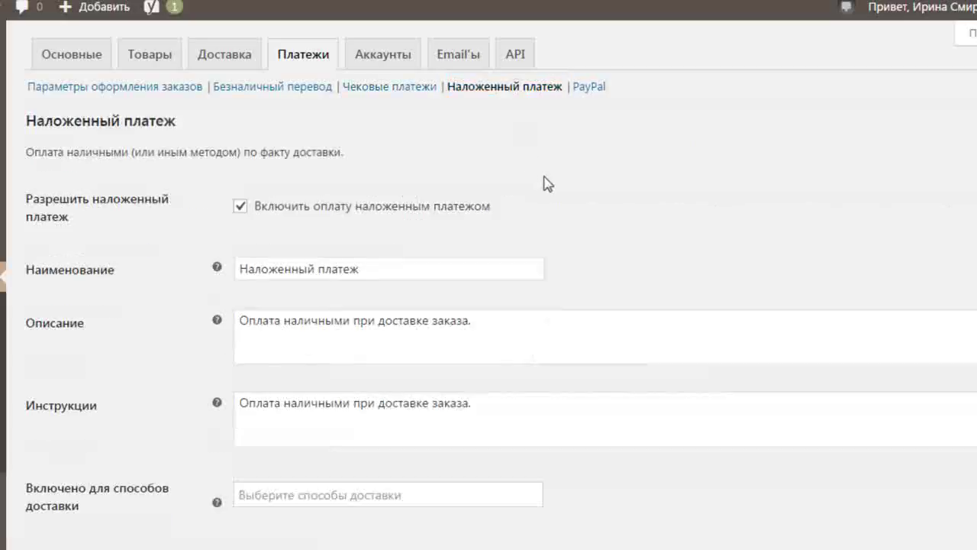
scroll(548, 184, "down", 1)
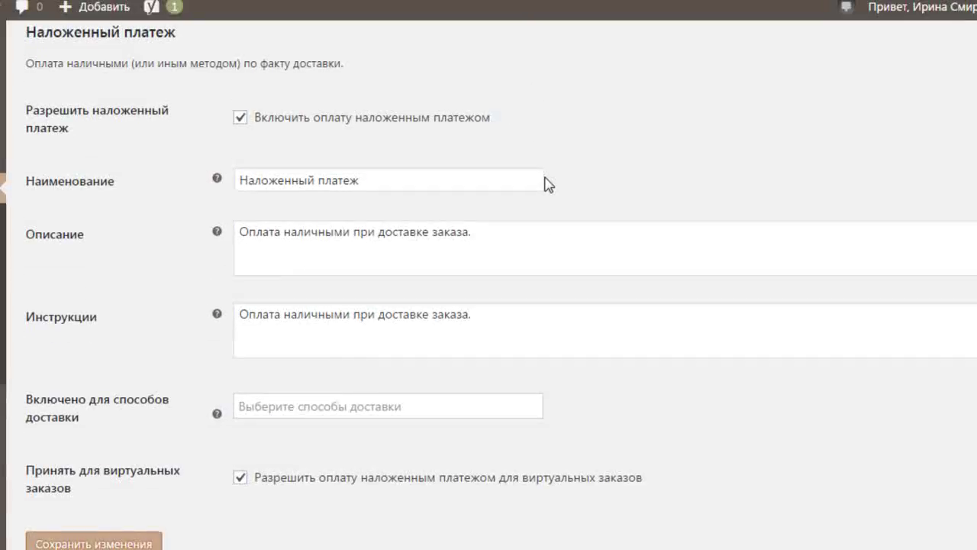
scroll(548, 184, "up", 1)
scroll(548, 185, "down", 1)
left_click(244, 407)
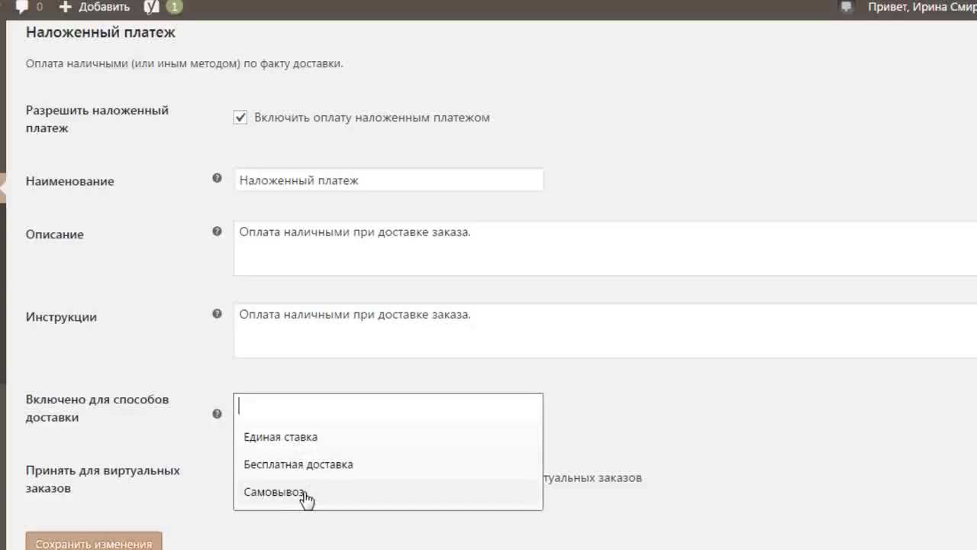
left_click(296, 447)
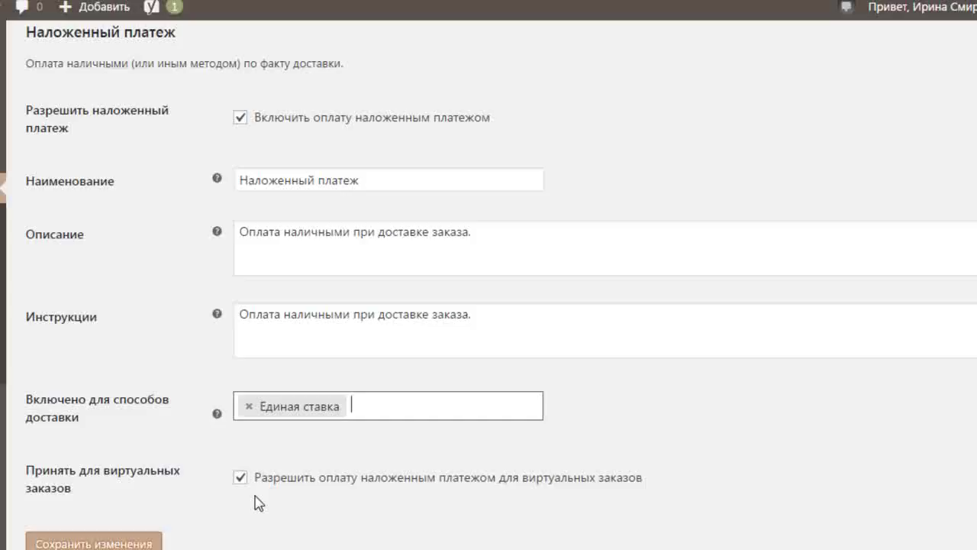
scroll(611, 264, "up", 1)
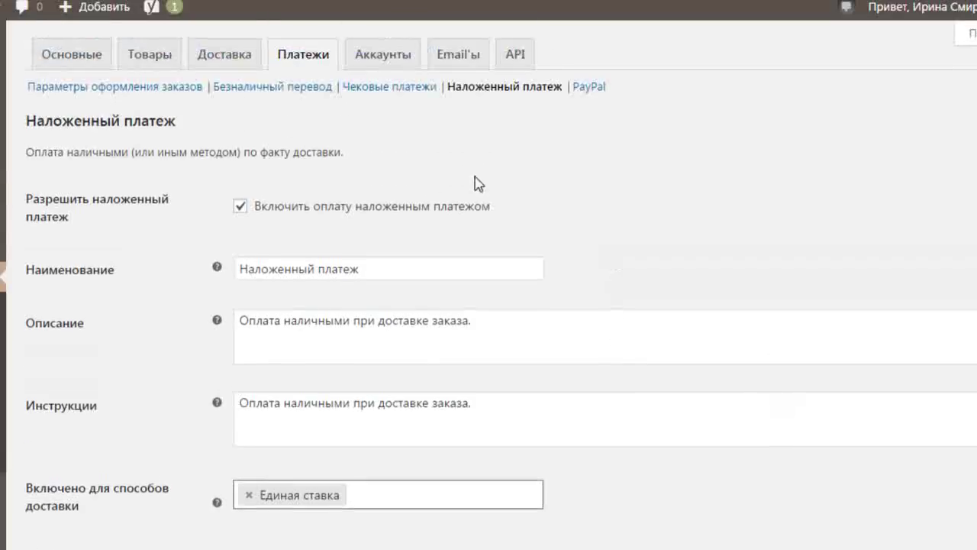
scroll(252, 273, "down", 3)
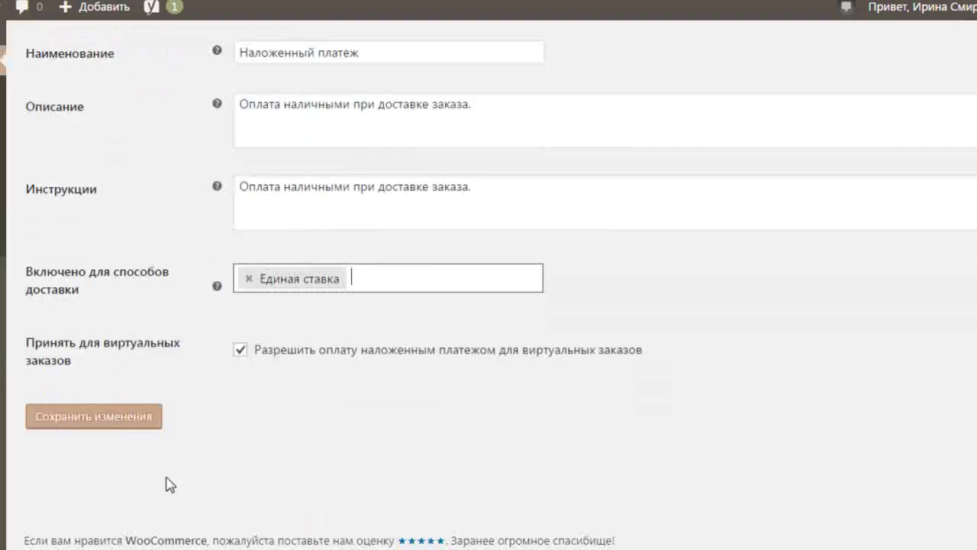
left_click(114, 423)
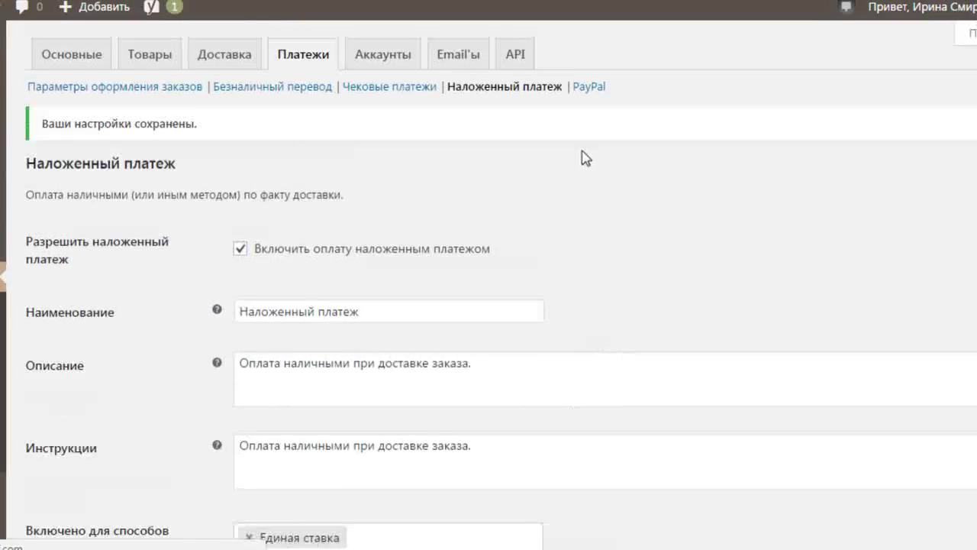
Step: Enable standard PayPal (Включить PayPal стандарт), review its additional settings and API credential fields, and save the changes
left_click(588, 88)
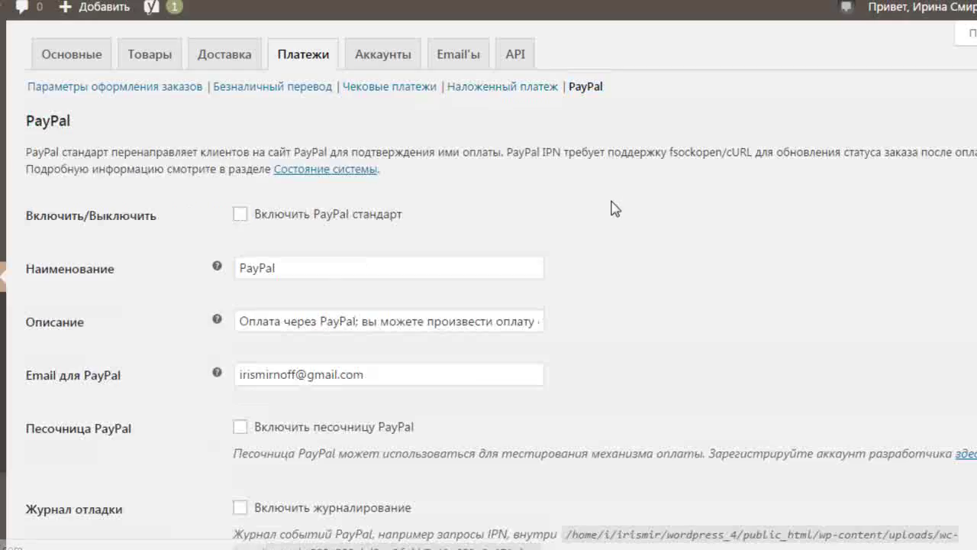
left_click(241, 218)
scroll(584, 212, "down", 2)
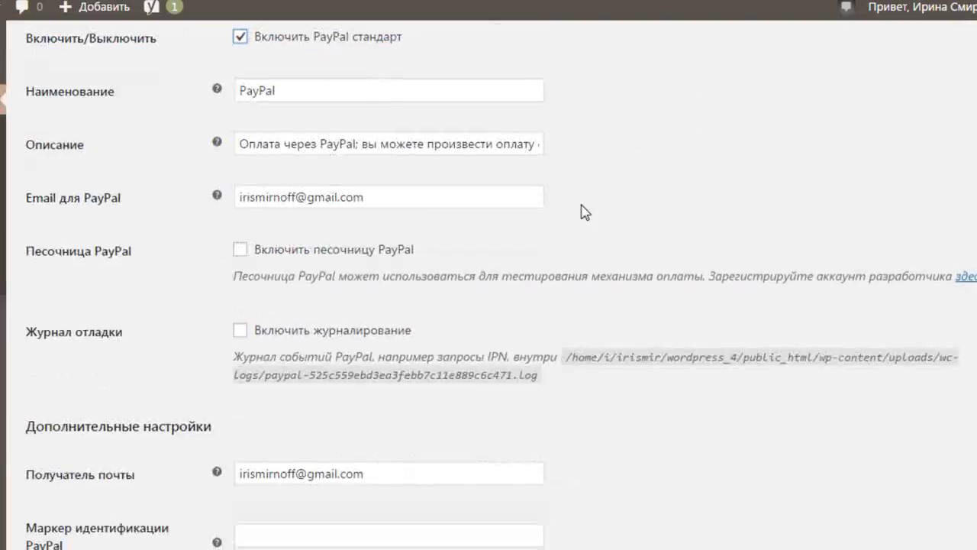
scroll(584, 212, "down", 4)
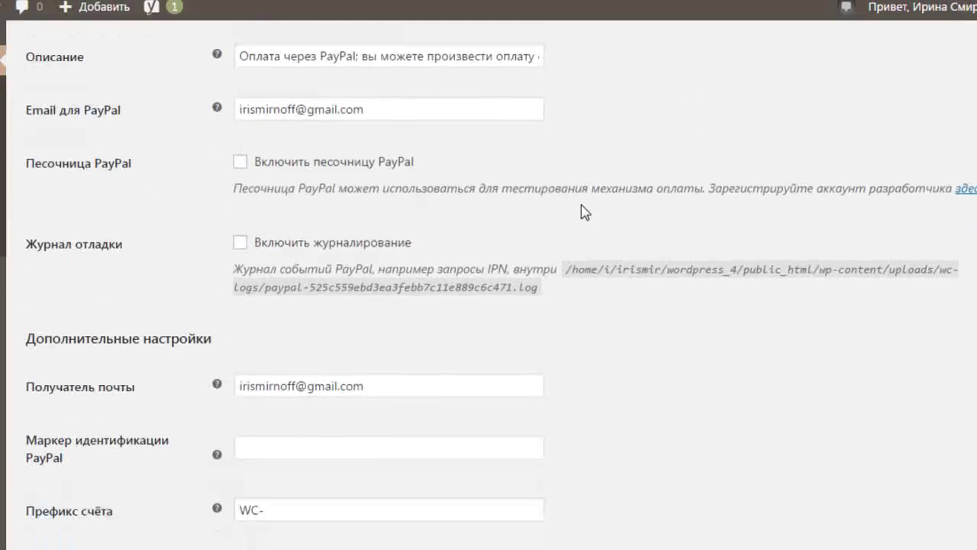
scroll(585, 212, "down", 4)
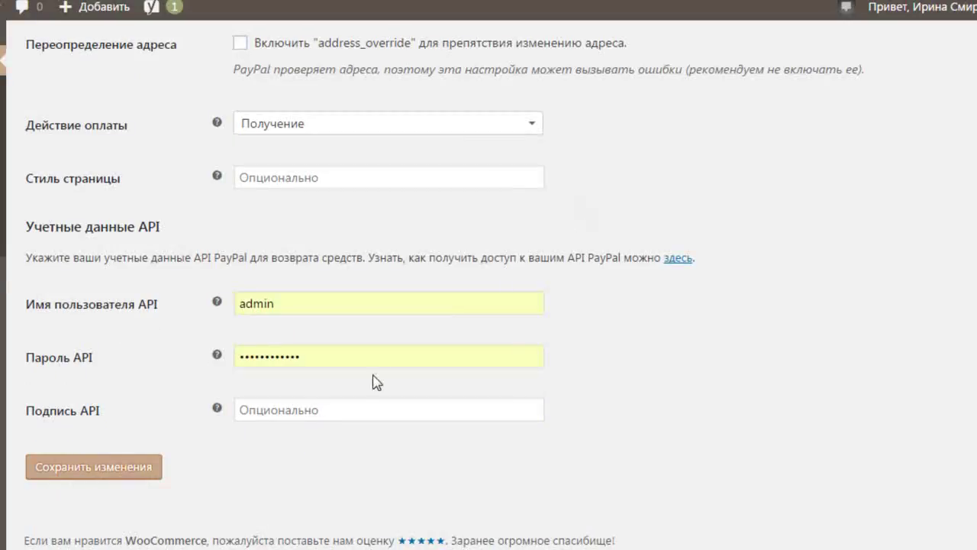
scroll(618, 386, "up", 5)
scroll(619, 380, "up", 5)
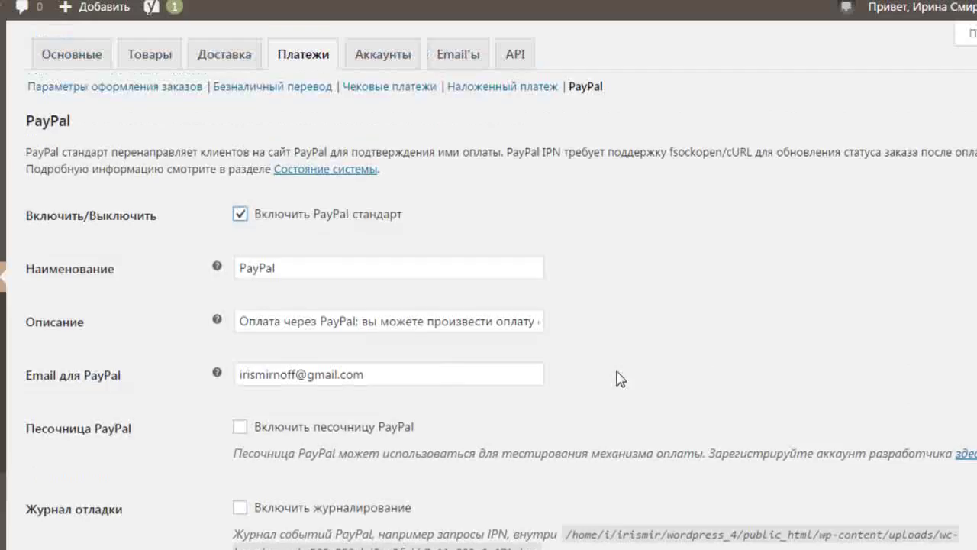
scroll(620, 379, "down", 10)
left_click(75, 463)
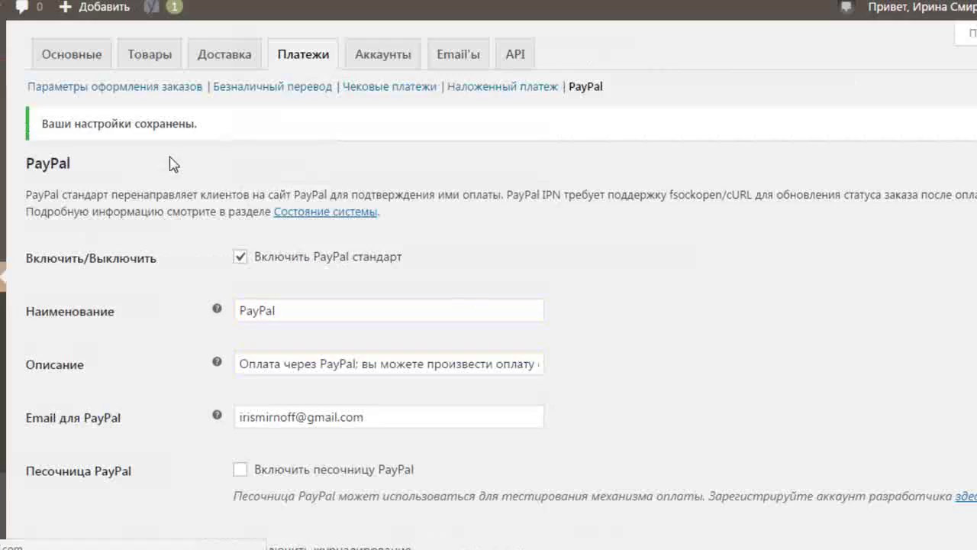
Step: Return to the checkout options (Параметры оформления заказов) and check the enabled status and order of the payment gateways
left_click(103, 91)
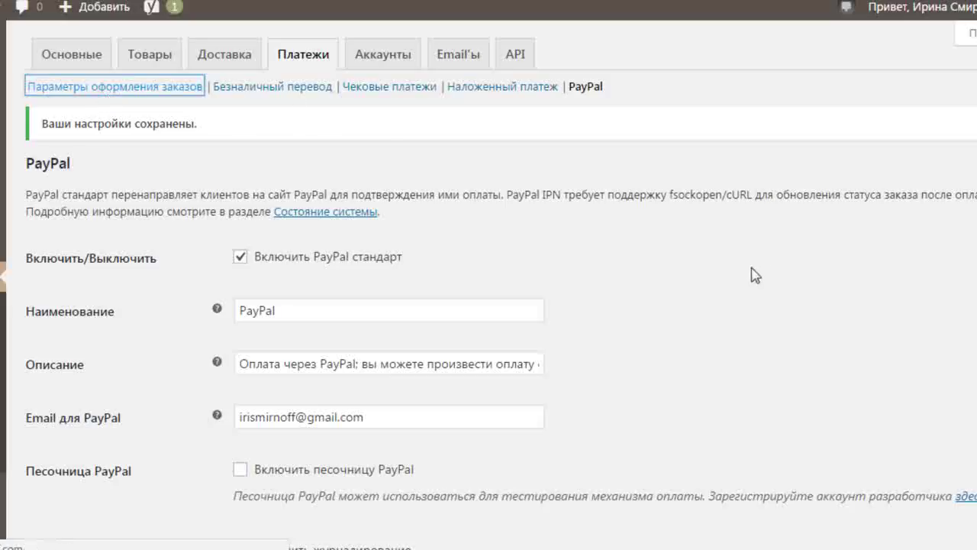
scroll(746, 231, "down", 10)
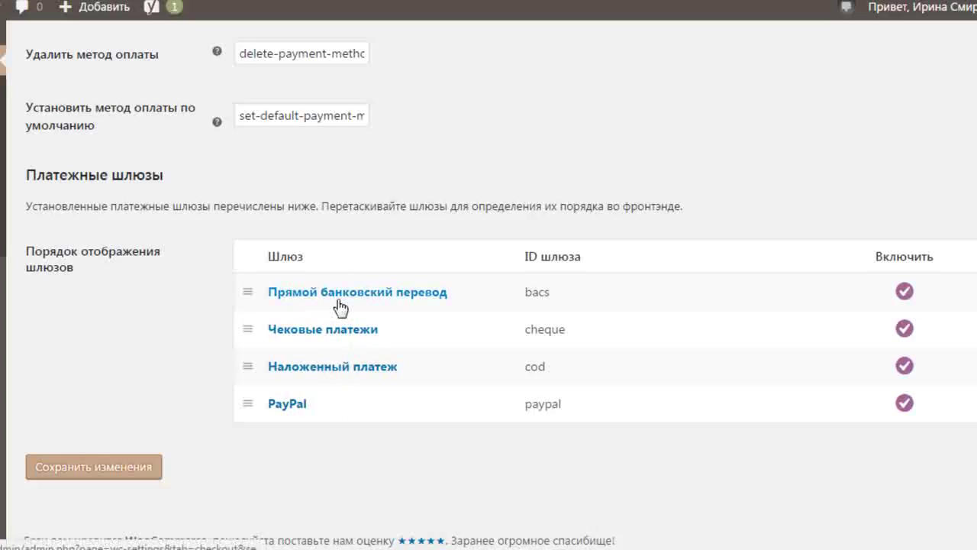
scroll(332, 344, "up", 2)
scroll(334, 356, "up", 6)
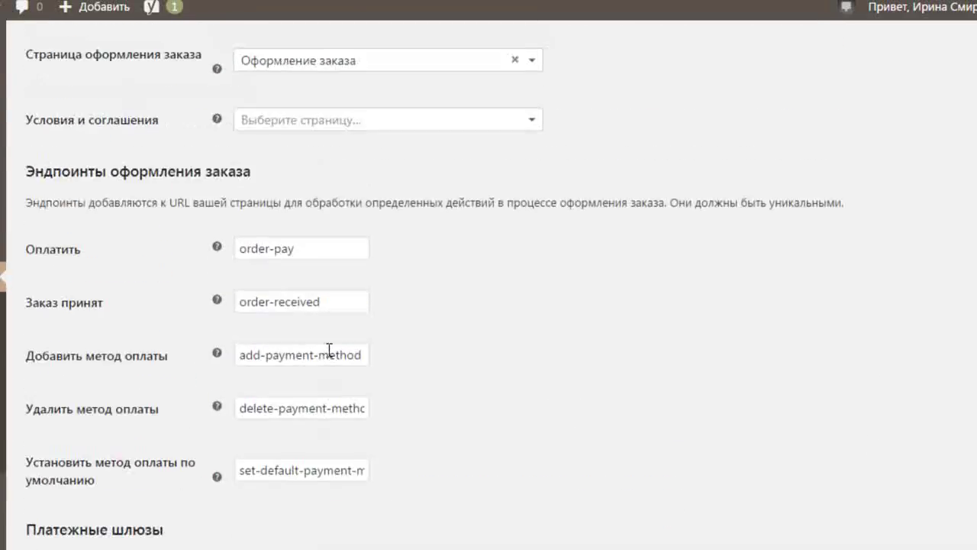
scroll(336, 330, "up", 2)
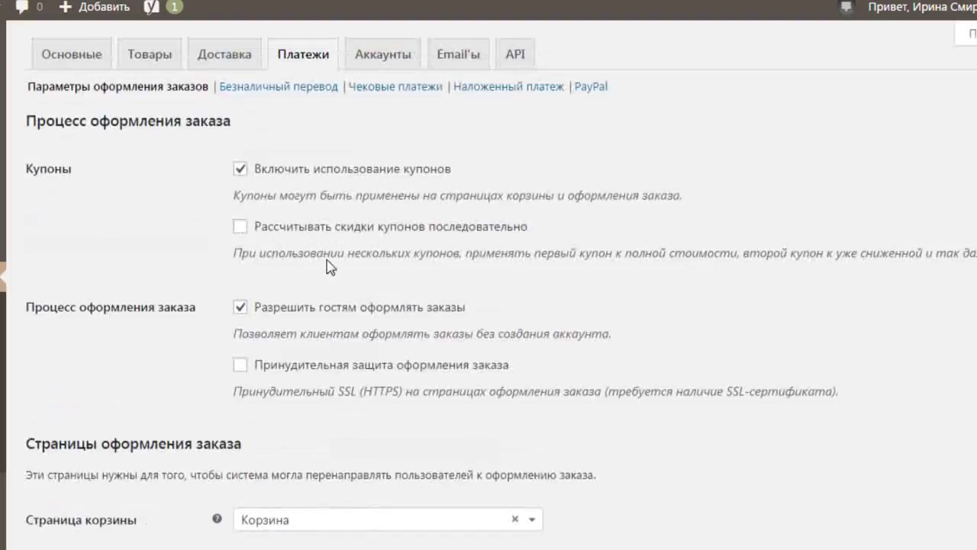
Step: Open the account settings (Аккаунты) covering account pages, registration and account creation
left_click(382, 59)
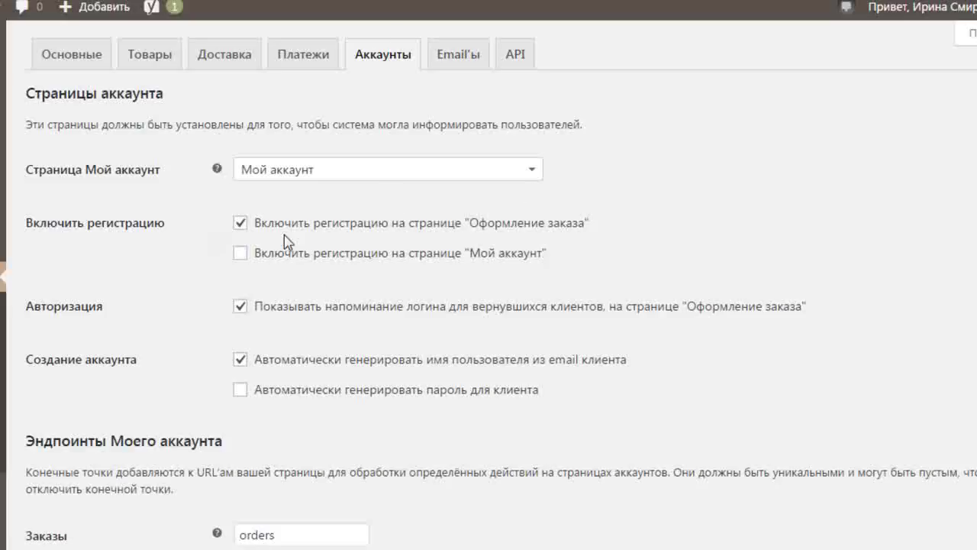
Step: Enable registration on the "Мой аккаунт" page and automatic password generation for customers
left_click(241, 255)
scroll(305, 275, "down", 1)
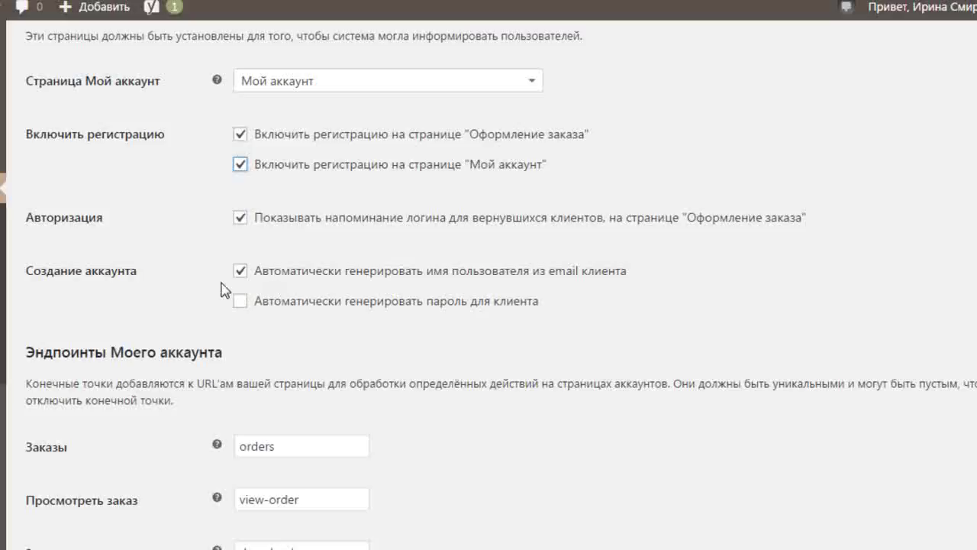
left_click(241, 303)
Step: Review the My Account endpoints (Эндпоинты Моего аккаунта) and save the account settings
scroll(320, 327, "down", 4)
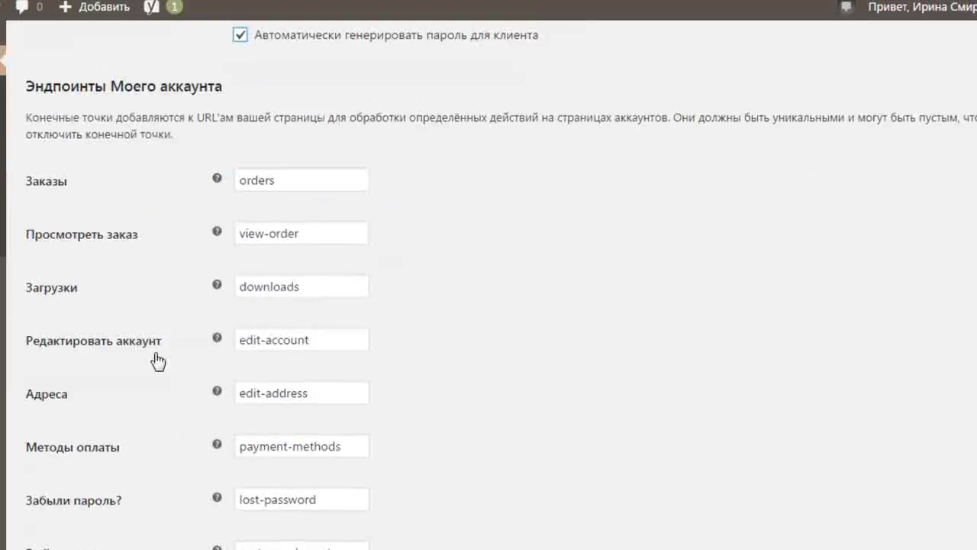
scroll(370, 218, "down", 2)
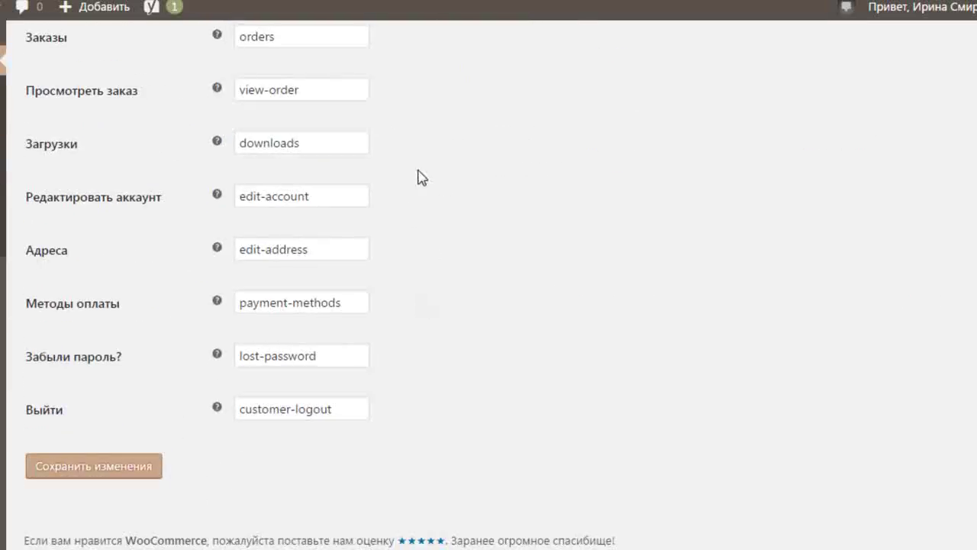
scroll(399, 403, "up", 3)
scroll(400, 402, "down", 2)
scroll(400, 402, "down", 1)
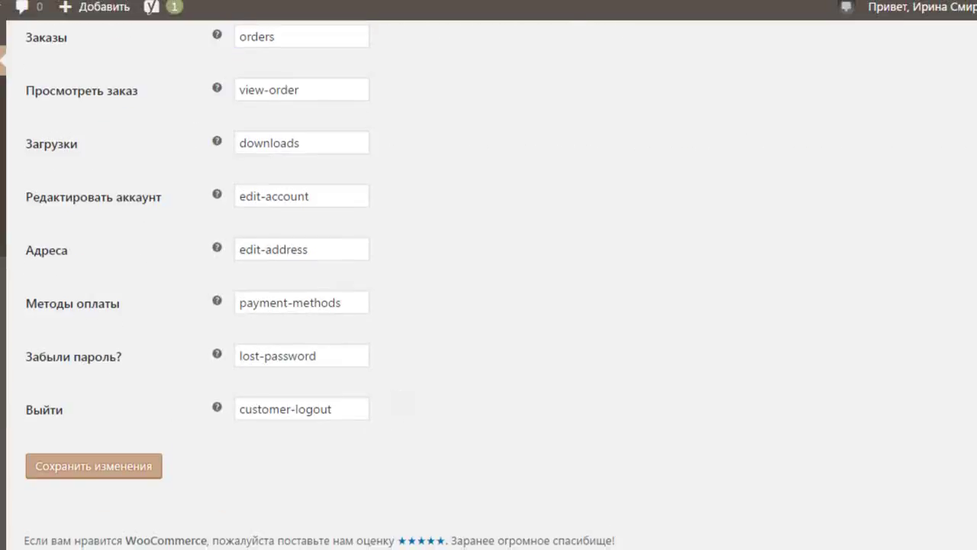
left_click(127, 475)
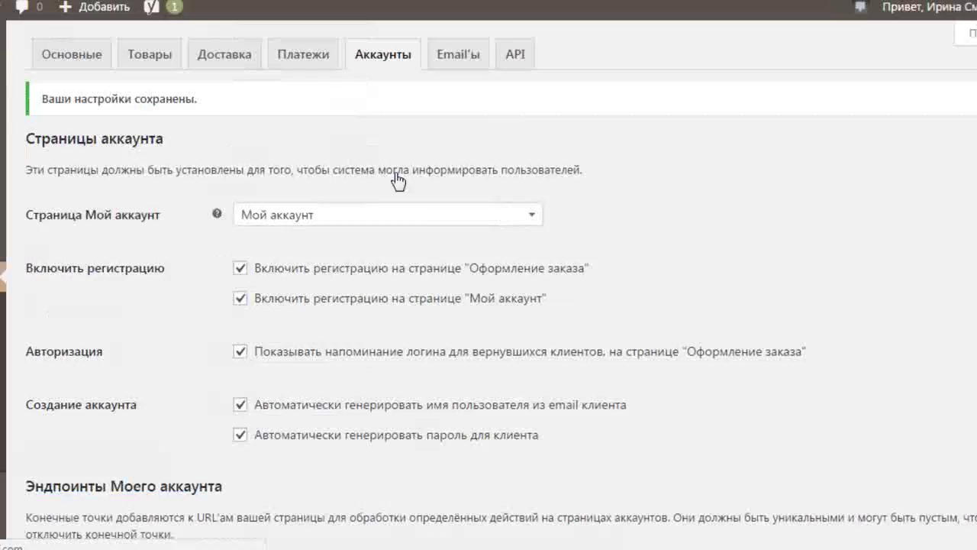
Step: Open the email notification settings, review the Новый аккаунт notification's options and return to the notification list
left_click(466, 54)
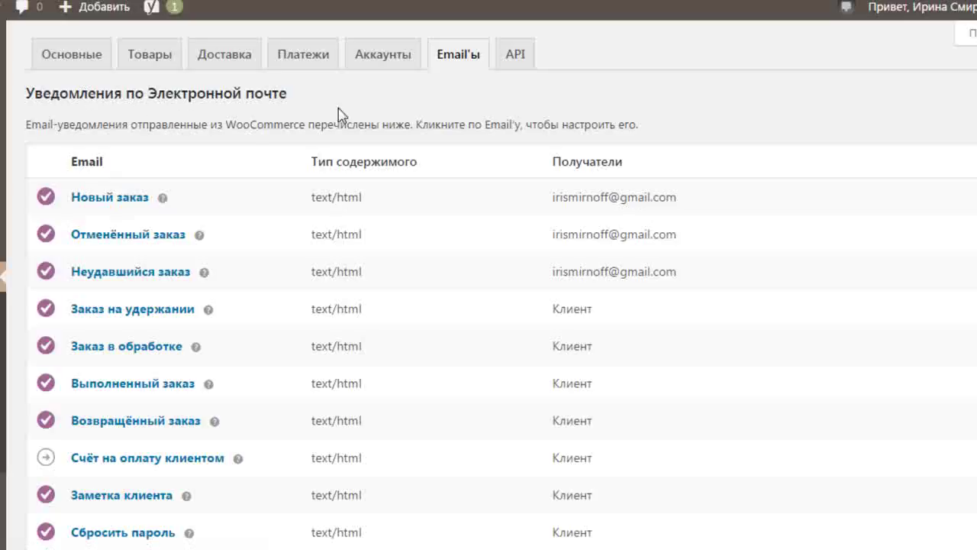
scroll(157, 309, "down", 3)
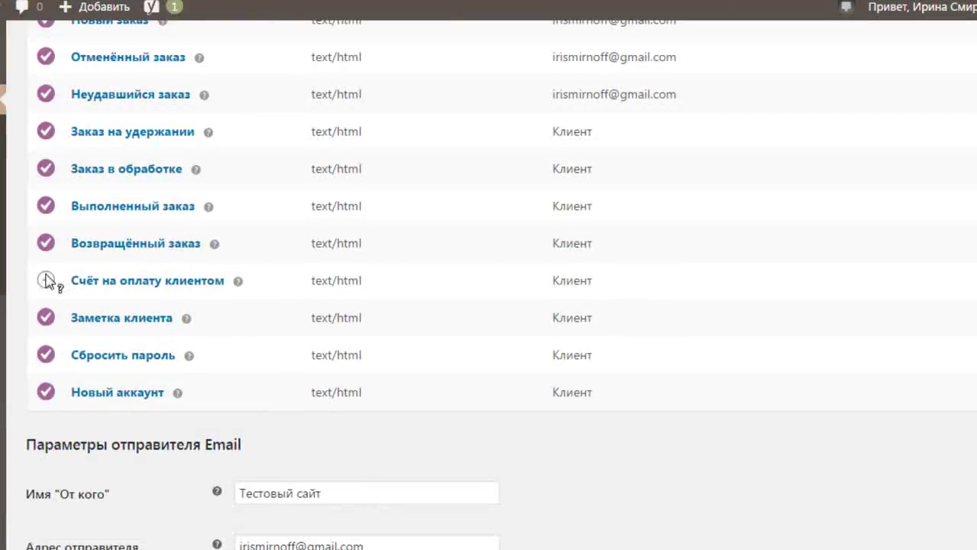
scroll(258, 338, "up", 1)
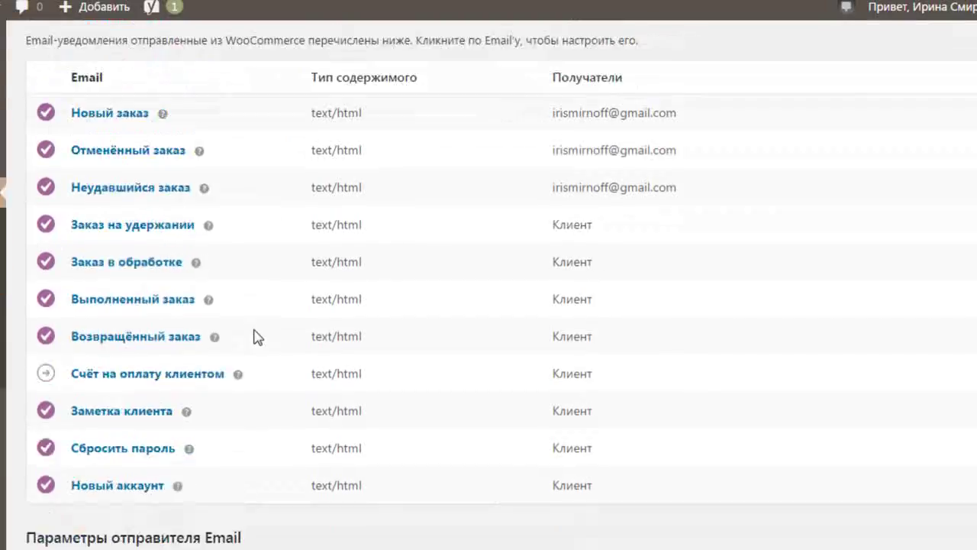
scroll(258, 338, "down", 3)
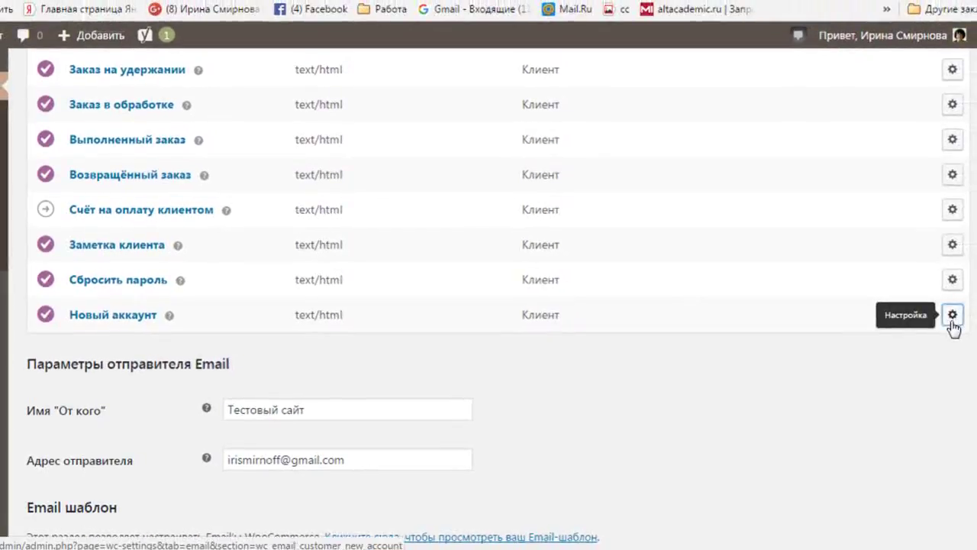
left_click(953, 316)
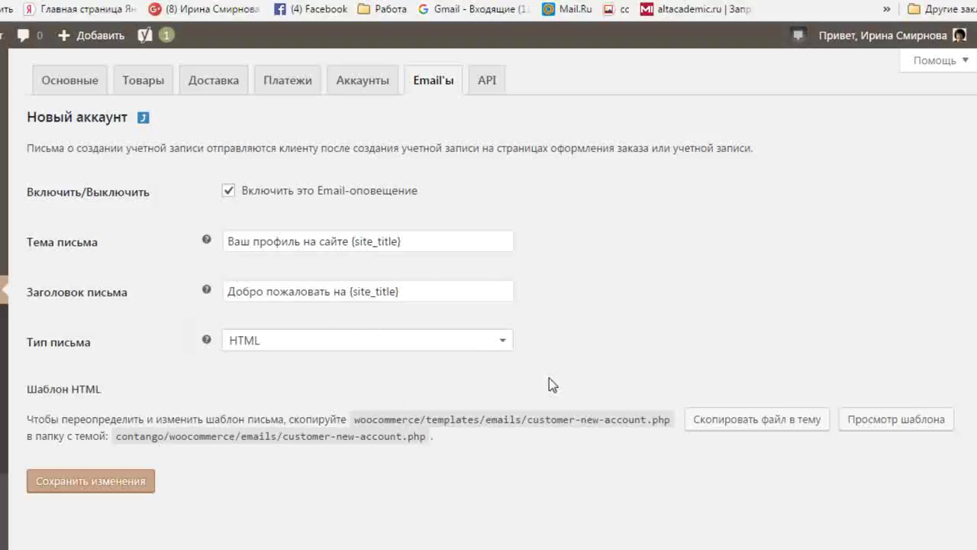
left_click(142, 117)
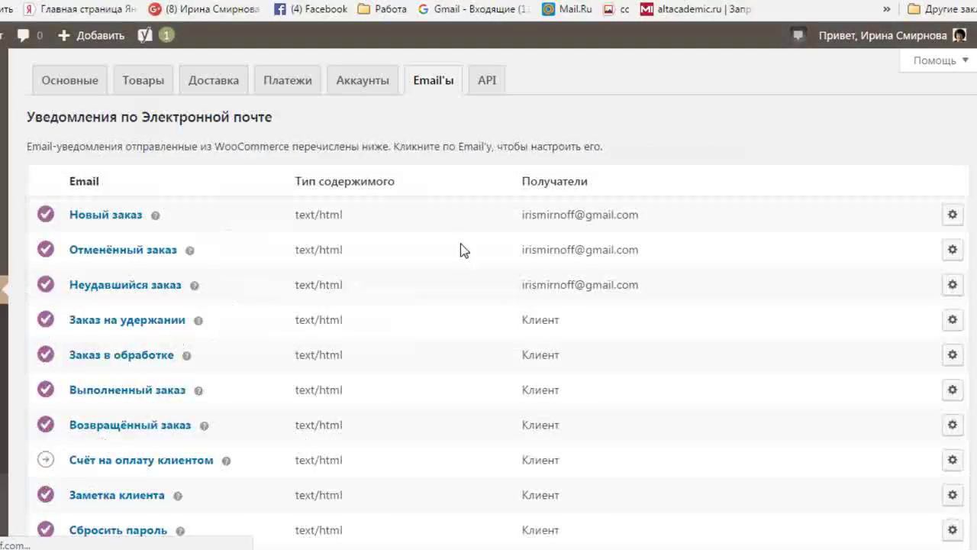
Step: Review the Неудавшийся заказ notification's options, including the email type choices, and return to the notification list
scroll(748, 392, "down", 2)
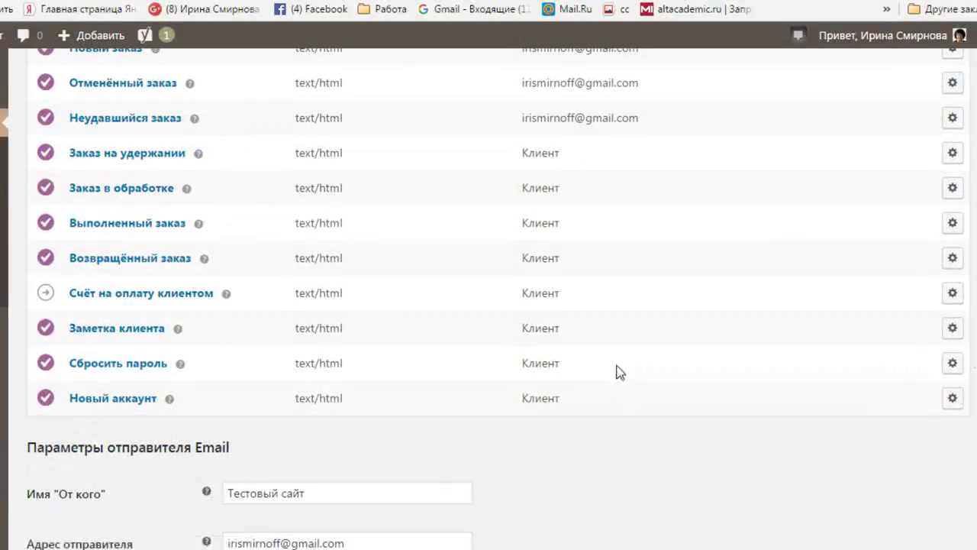
scroll(565, 206, "up", 1)
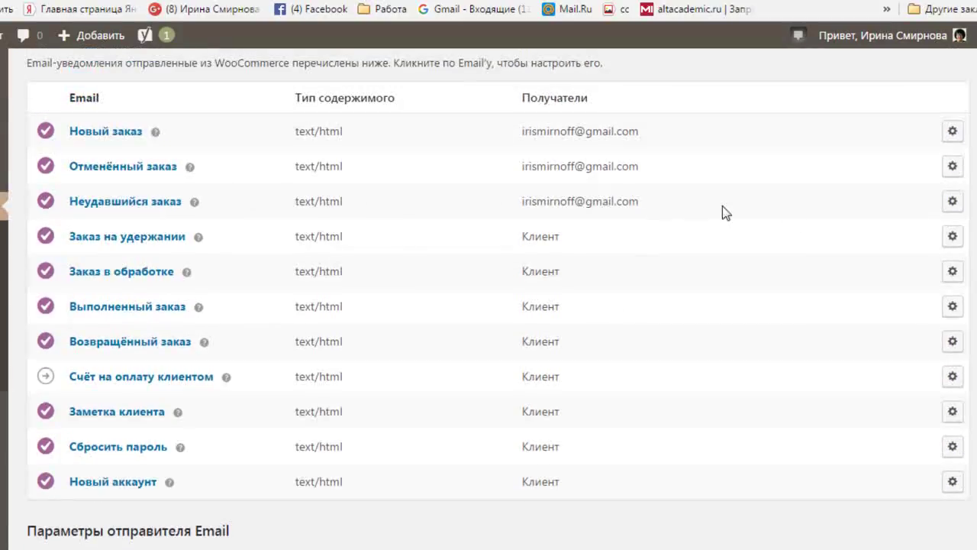
left_click(953, 201)
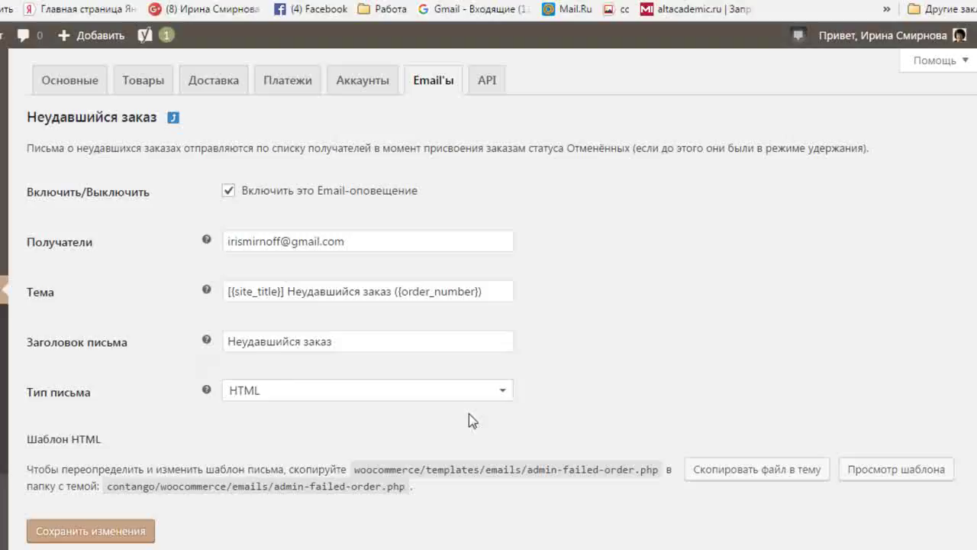
left_click(500, 390)
scroll(501, 390, "down", 1)
scroll(595, 347, "up", 1)
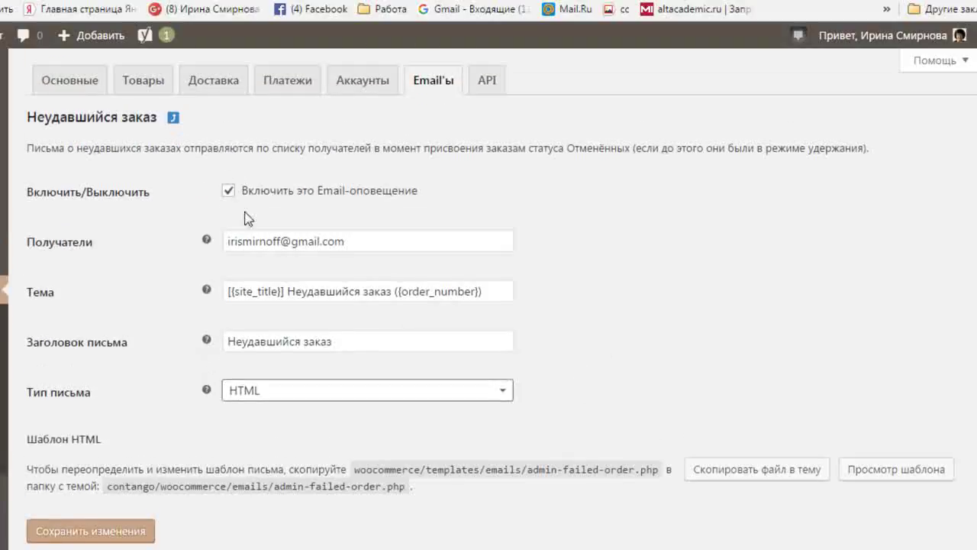
left_click(170, 118)
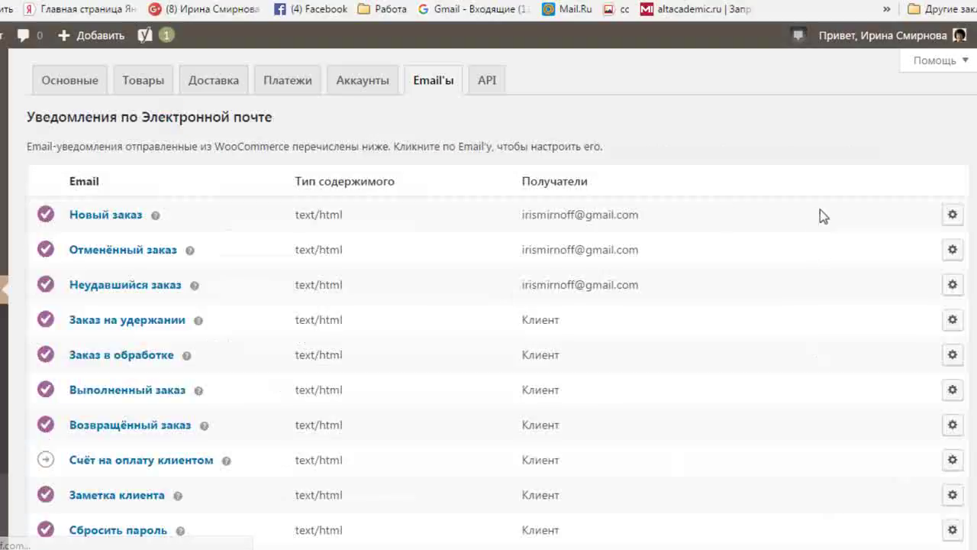
Step: Review the remaining email notifications, the sender options and the email template's header image, footer text and colours
scroll(123, 237, "down", 3)
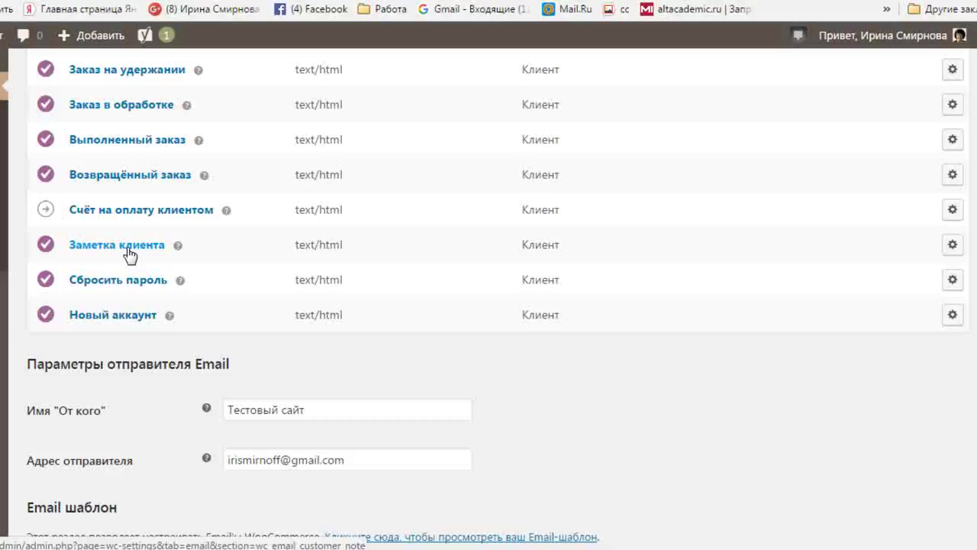
scroll(130, 254, "up", 1)
scroll(129, 254, "down", 3)
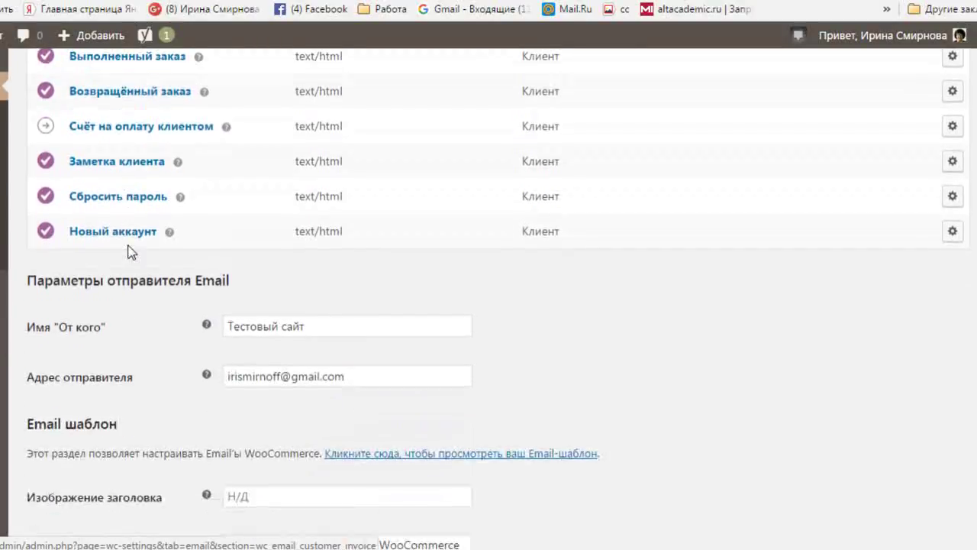
scroll(130, 252, "down", 3)
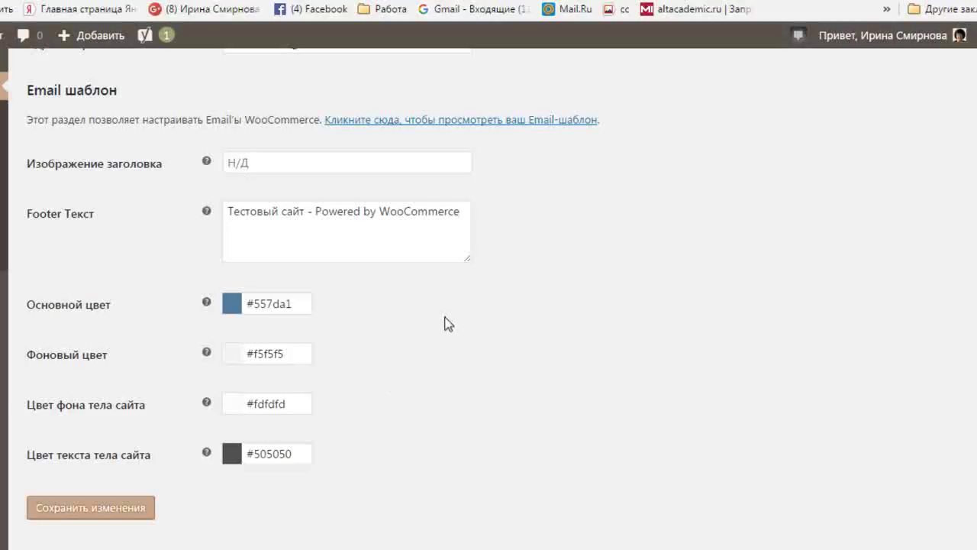
scroll(495, 337, "up", 2)
scroll(494, 343, "up", 7)
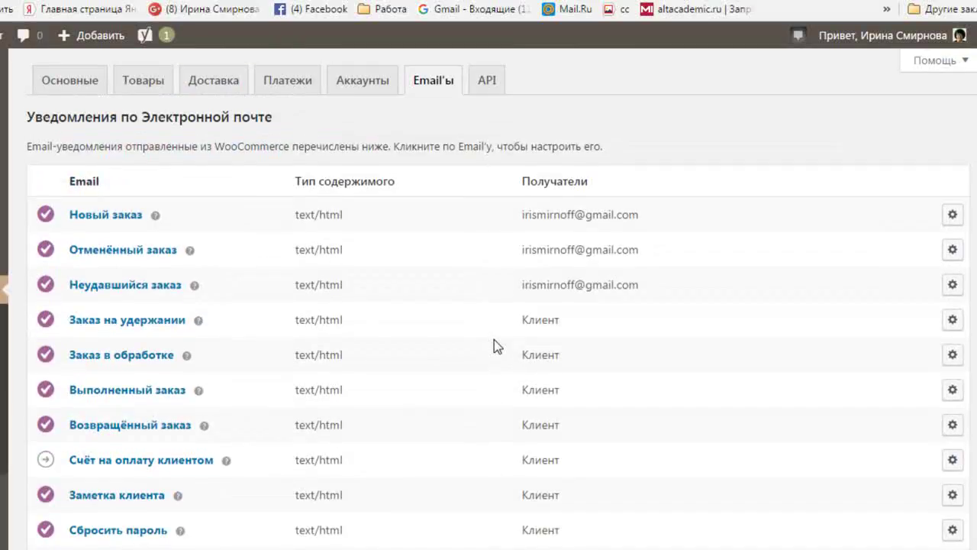
Step: Check the REST API option in the API settings and go to the WooCommerce orders (Заказы)
left_click(488, 89)
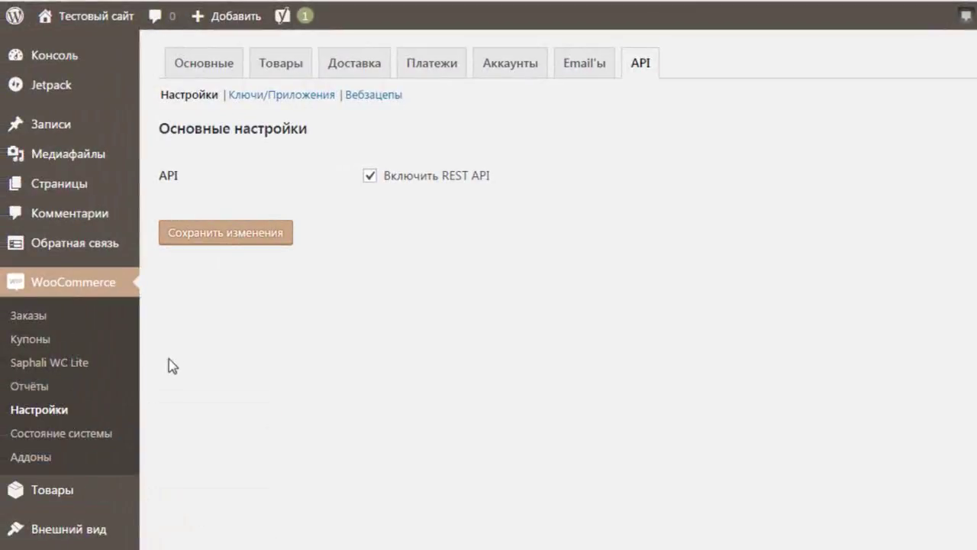
left_click(34, 317)
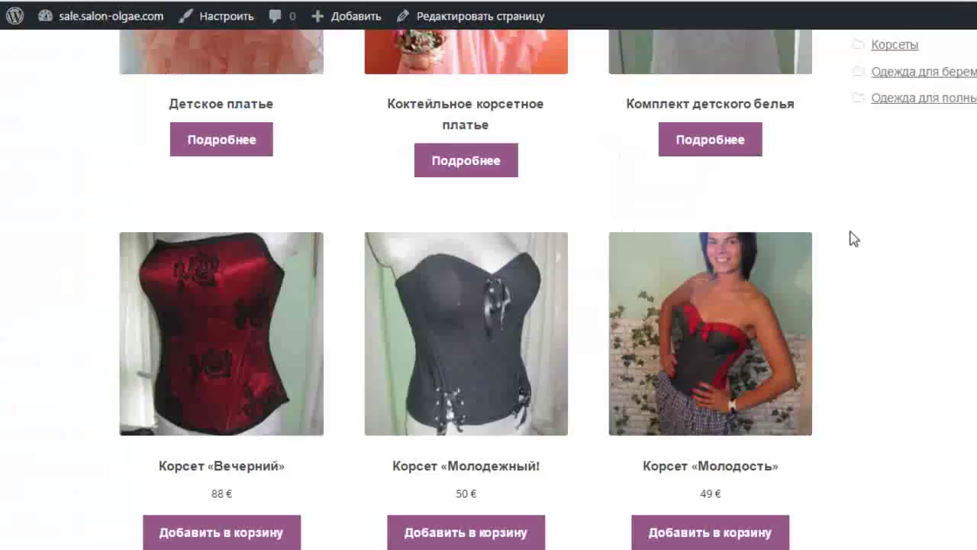
Step: Look over the product listing on the store's Витрина page, comparing the Подробнее and Добавить в корзину products
scroll(866, 224, "down", 2)
scroll(868, 222, "up", 2)
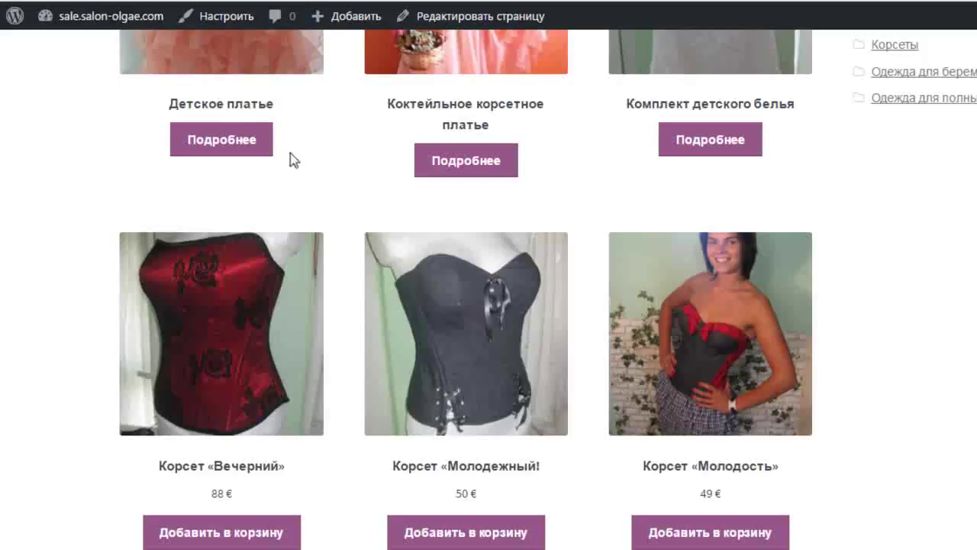
scroll(313, 160, "up", 5)
scroll(336, 203, "down", 5)
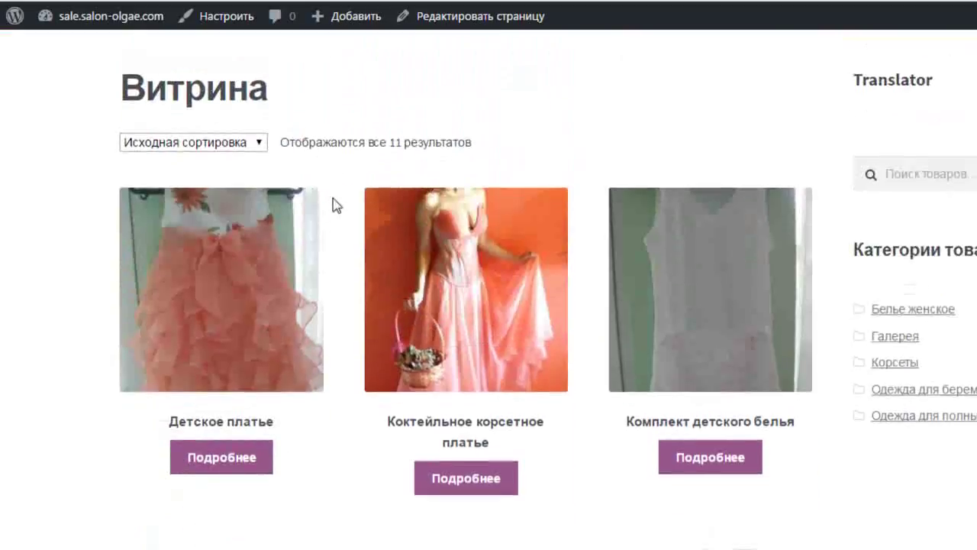
scroll(320, 181, "up", 2)
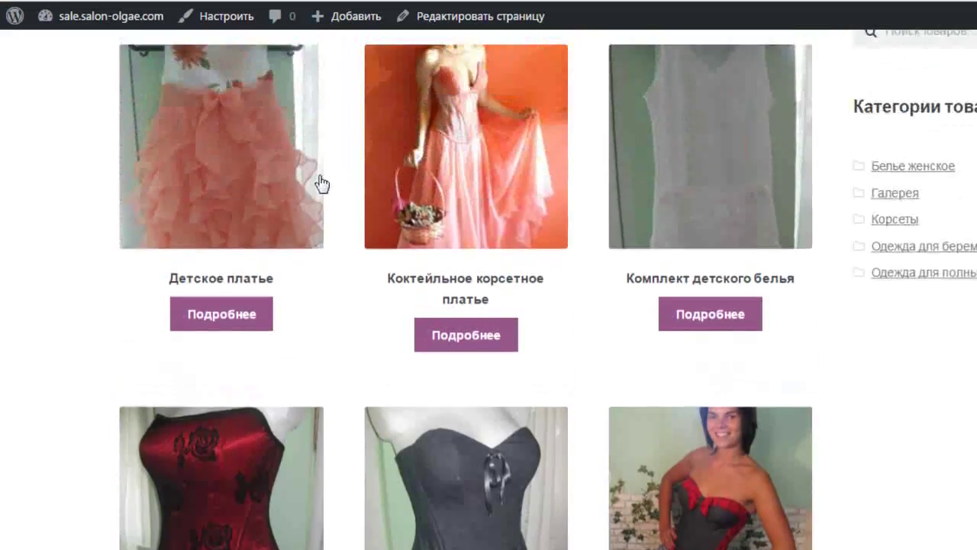
Step: Open the Детское платье product page, view its gallery photos enlarged and close the image viewer
left_click(233, 324)
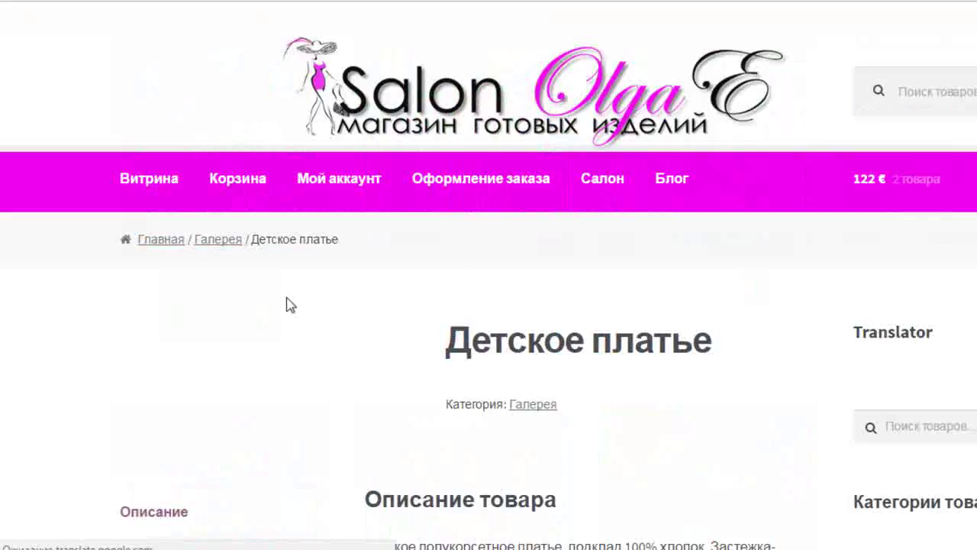
scroll(741, 289, "down", 5)
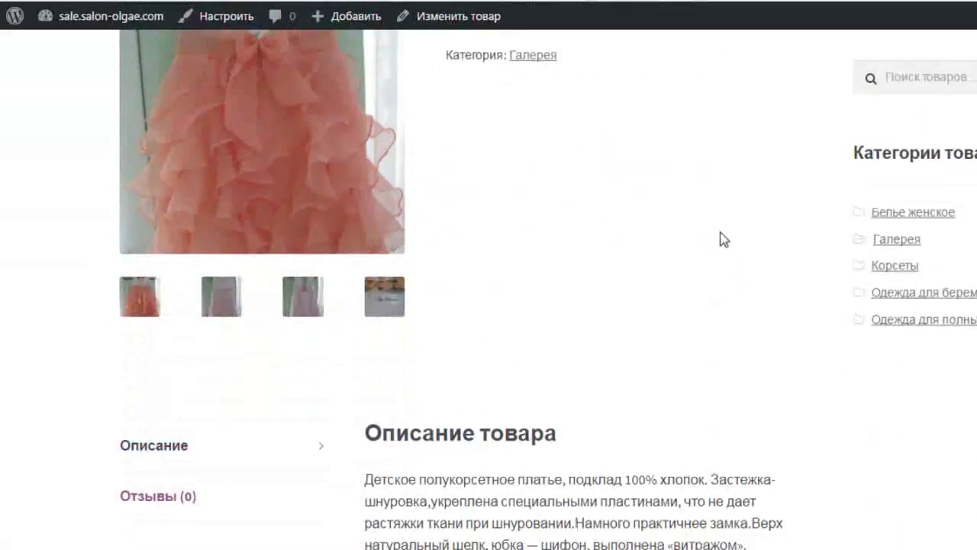
scroll(654, 152, "up", 1)
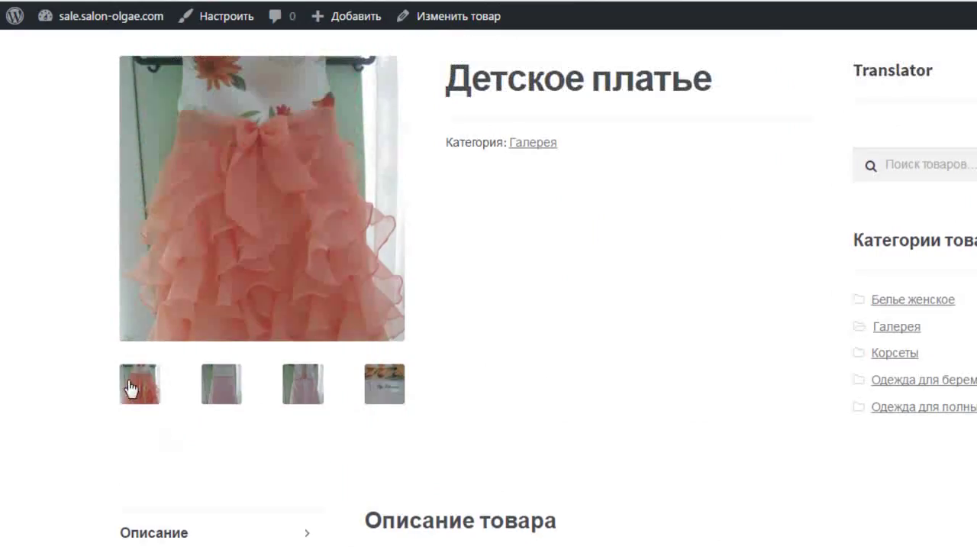
left_click(213, 390)
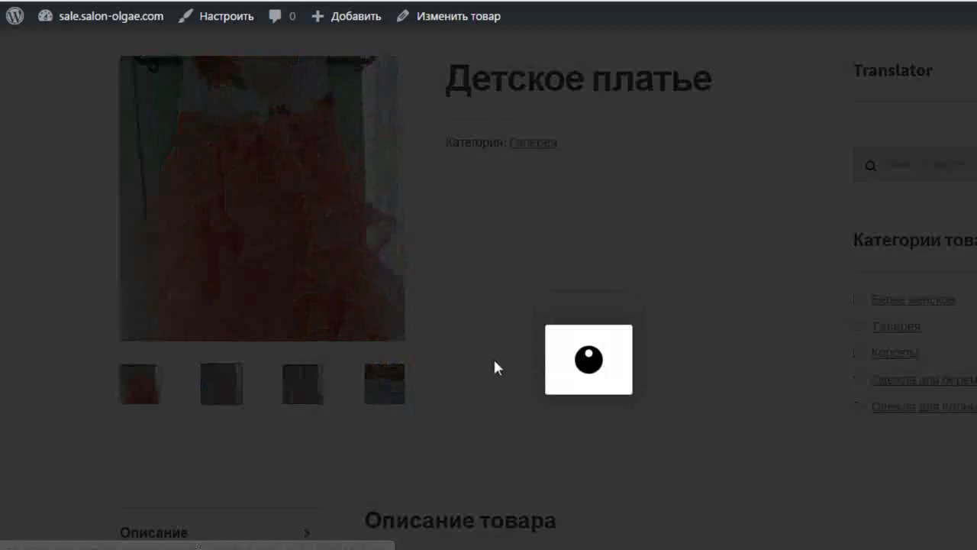
left_click(710, 309)
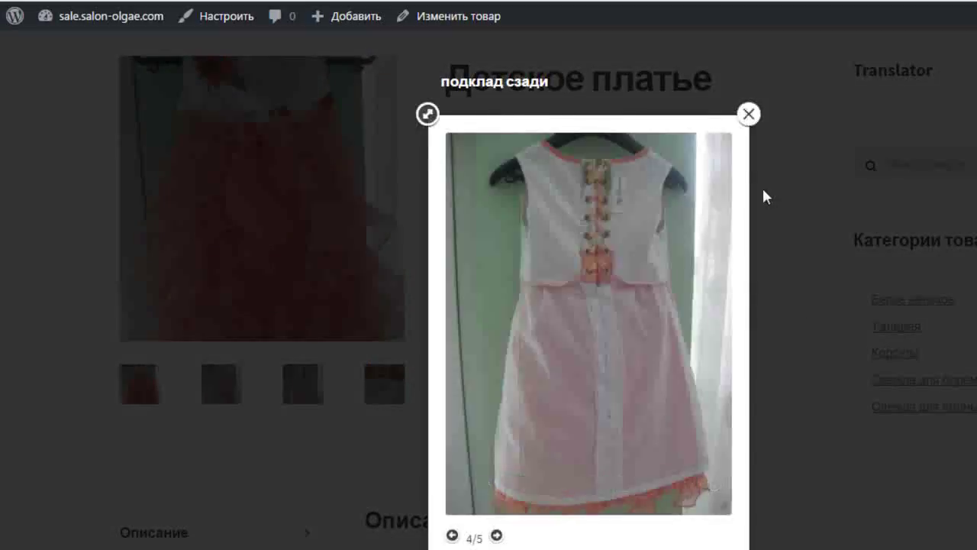
left_click(748, 114)
Step: Examine the Детское платье product's description, category and related products (Похожие товары)
scroll(754, 260, "down", 3)
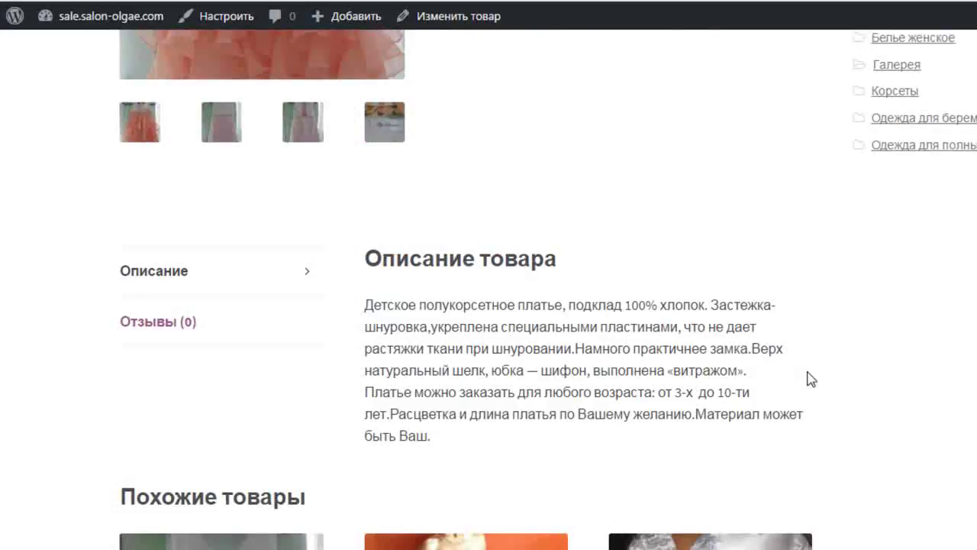
scroll(833, 356, "down", 2)
scroll(829, 329, "down", 2)
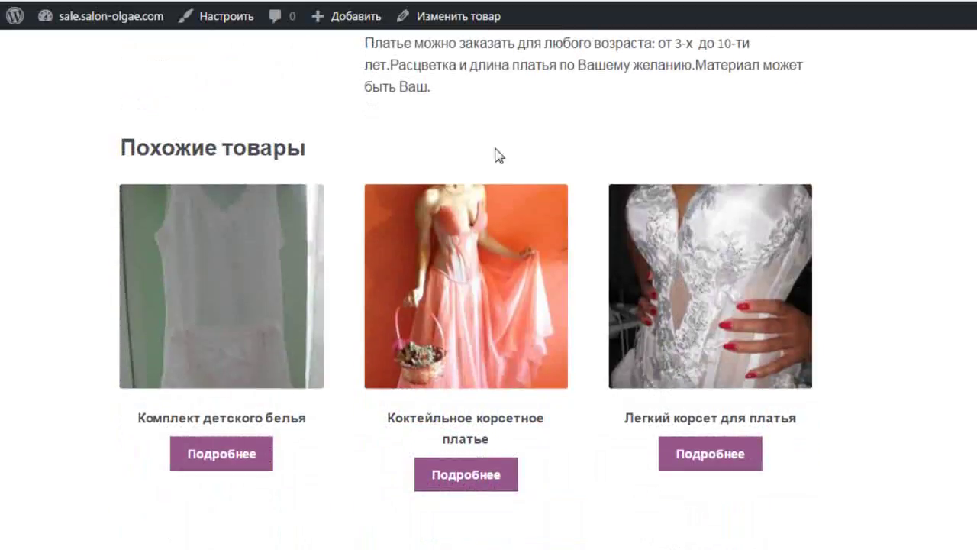
scroll(799, 310, "up", 7)
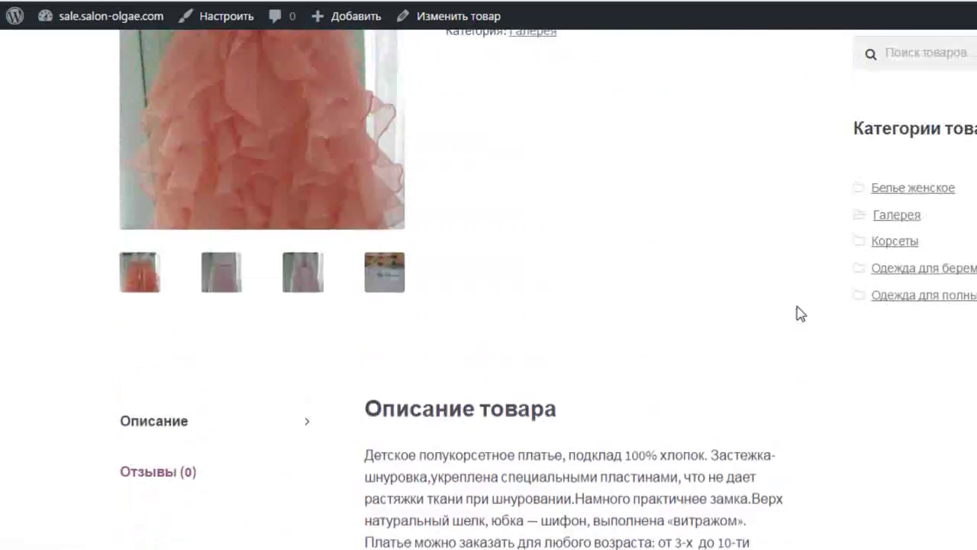
scroll(799, 313, "up", 3)
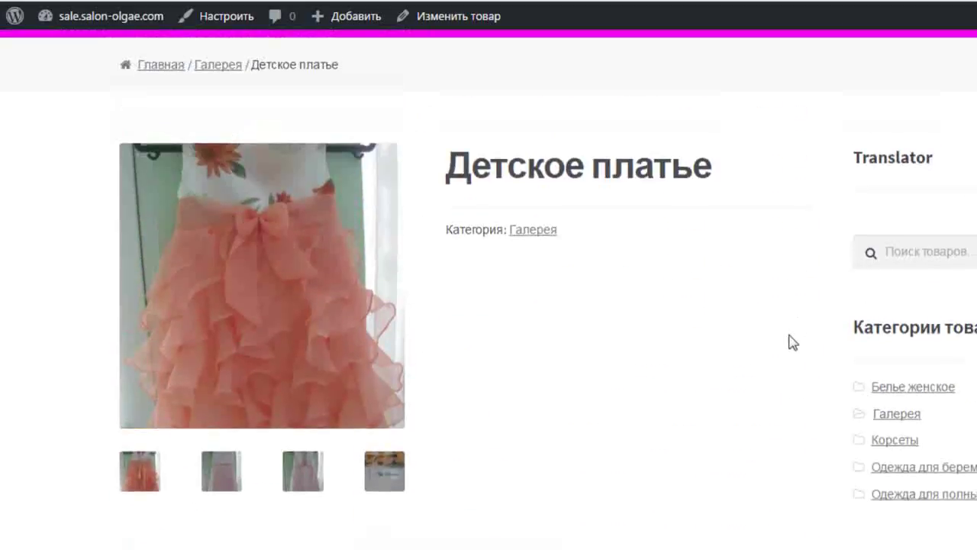
scroll(791, 347, "down", 1)
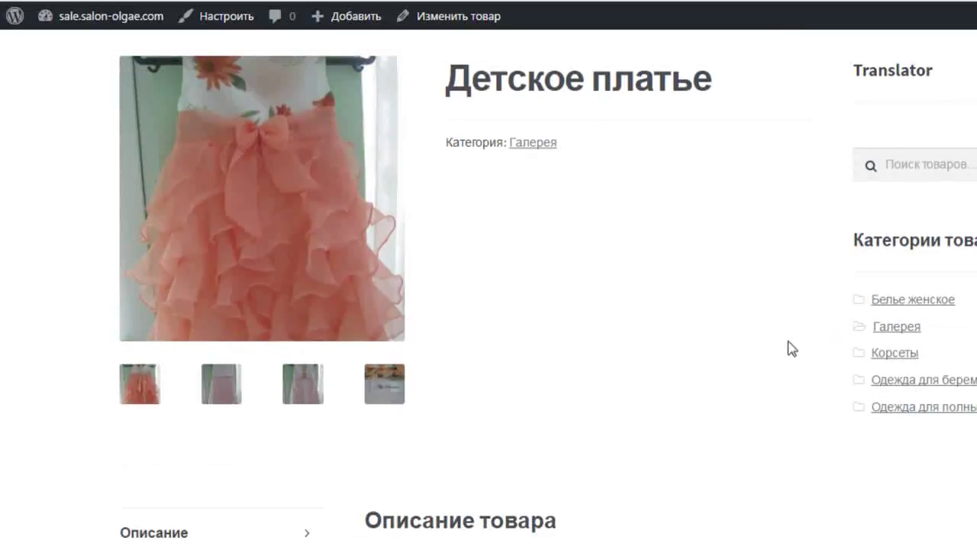
Step: Return to the Витрина page, add Корсет «Молодость» to the cart and open the cart
scroll(792, 347, "up", 2)
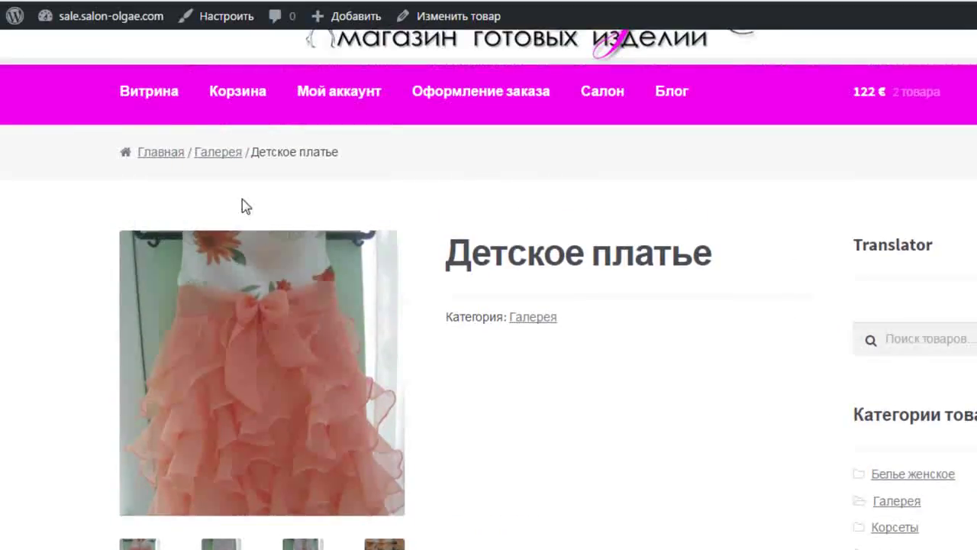
left_click(158, 93)
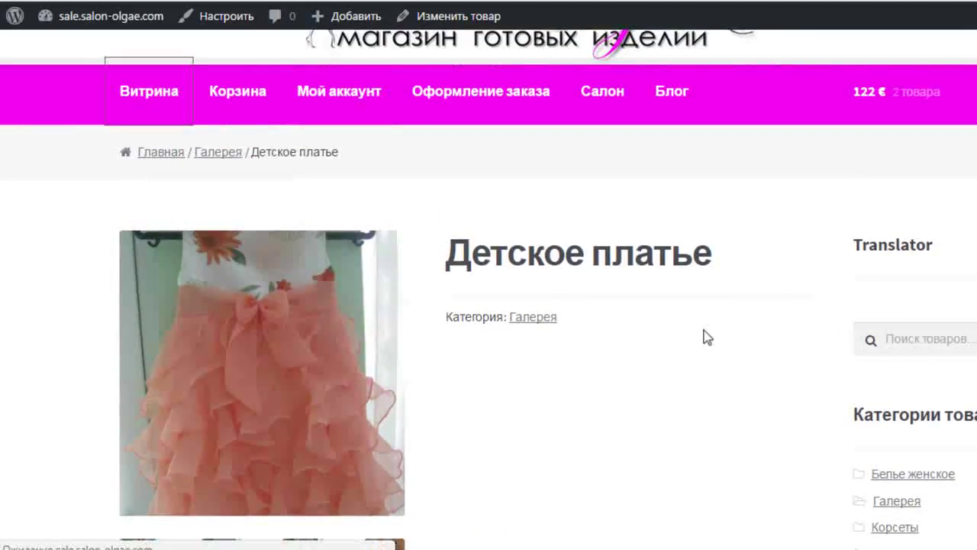
scroll(731, 340, "down", 5)
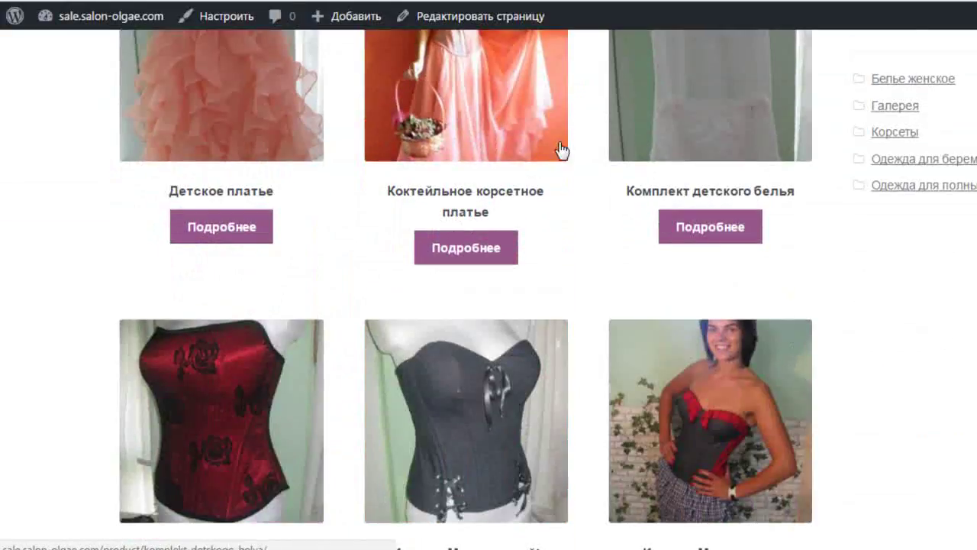
scroll(283, 219, "down", 4)
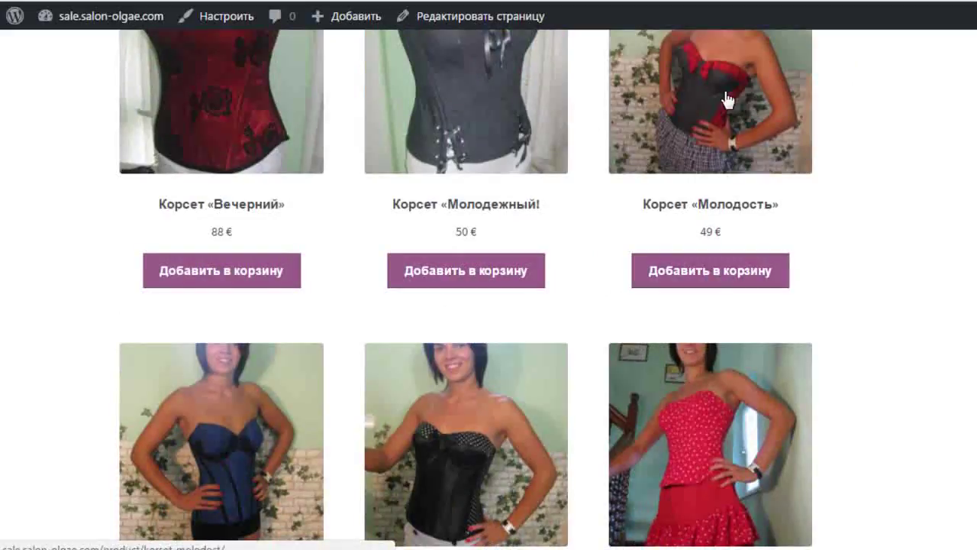
left_click(701, 277)
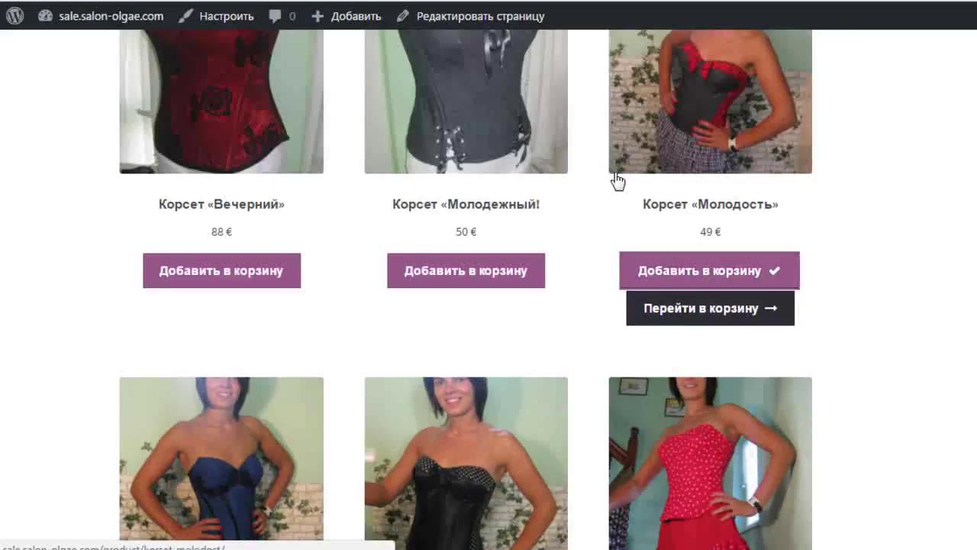
left_click(708, 312)
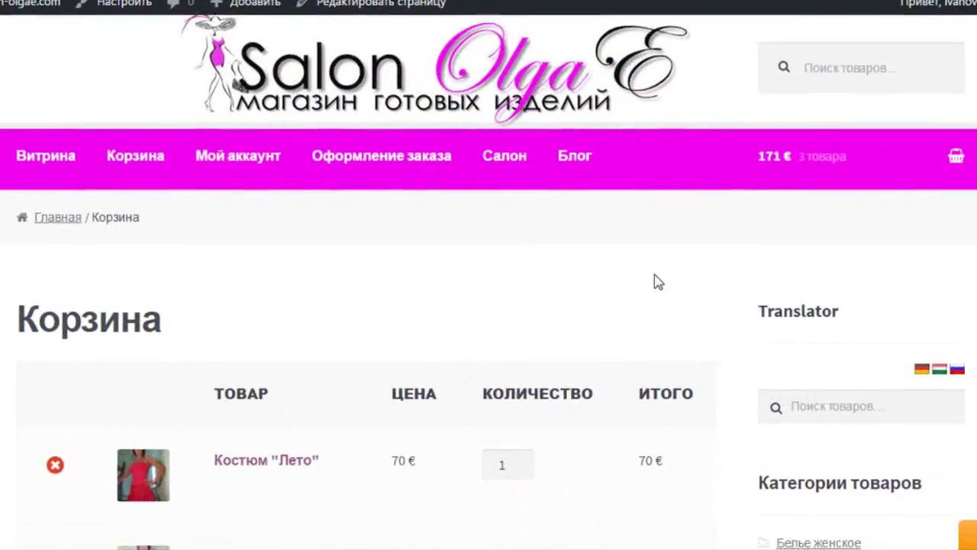
Step: Remove Корсет "Оксана" and Корсет "Молодость" from the cart
scroll(658, 283, "down", 3)
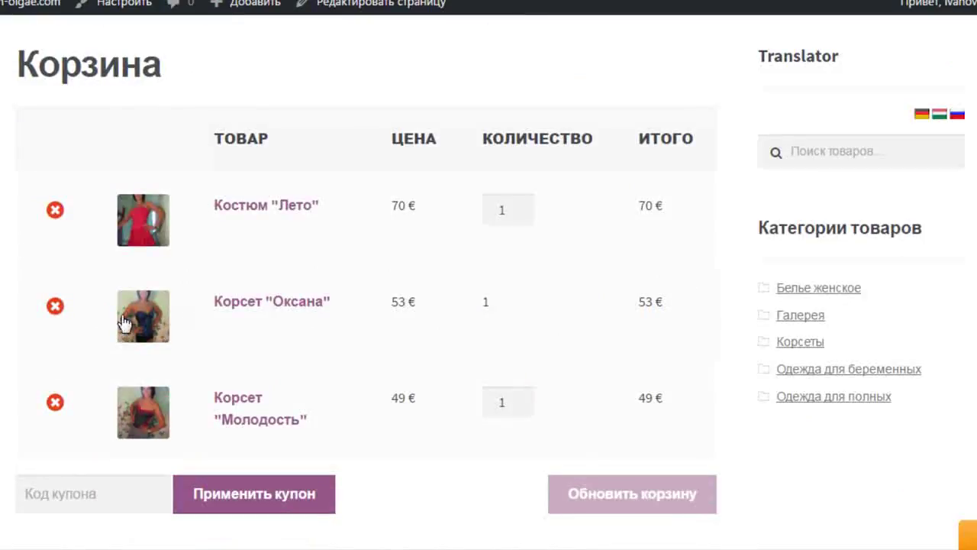
left_click(55, 306)
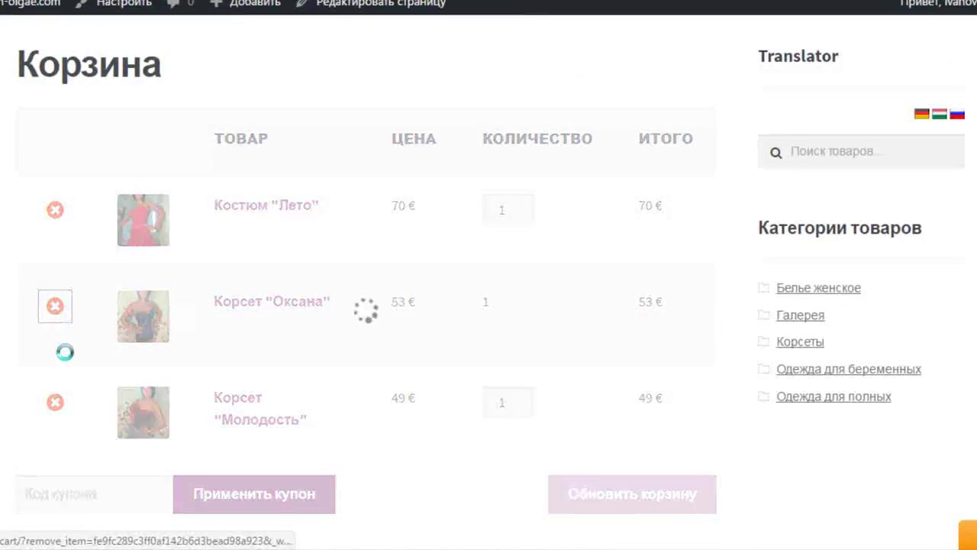
left_click(56, 394)
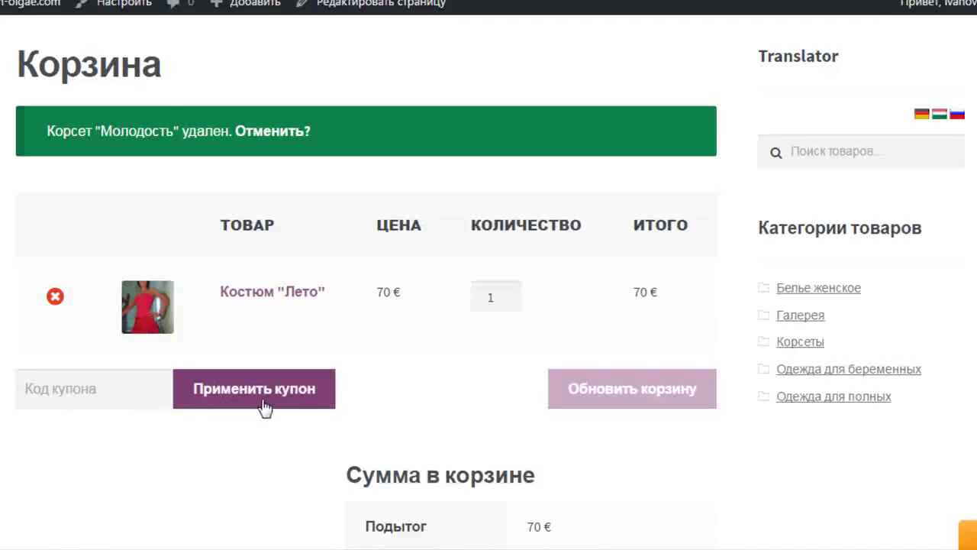
Step: Review the cart totals (Сумма в корзине) and proceed to checkout with Костюм "Лето"
scroll(432, 395, "down", 3)
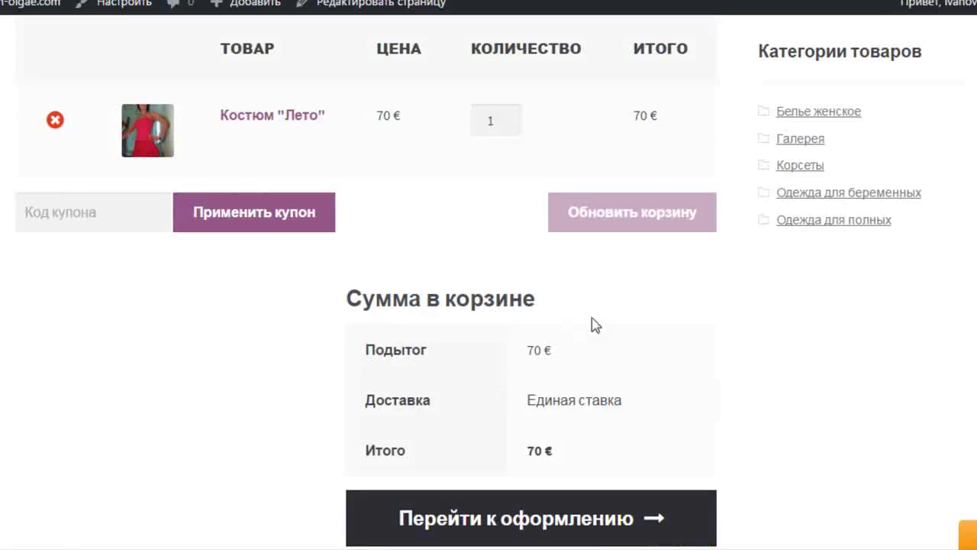
scroll(584, 329, "down", 3)
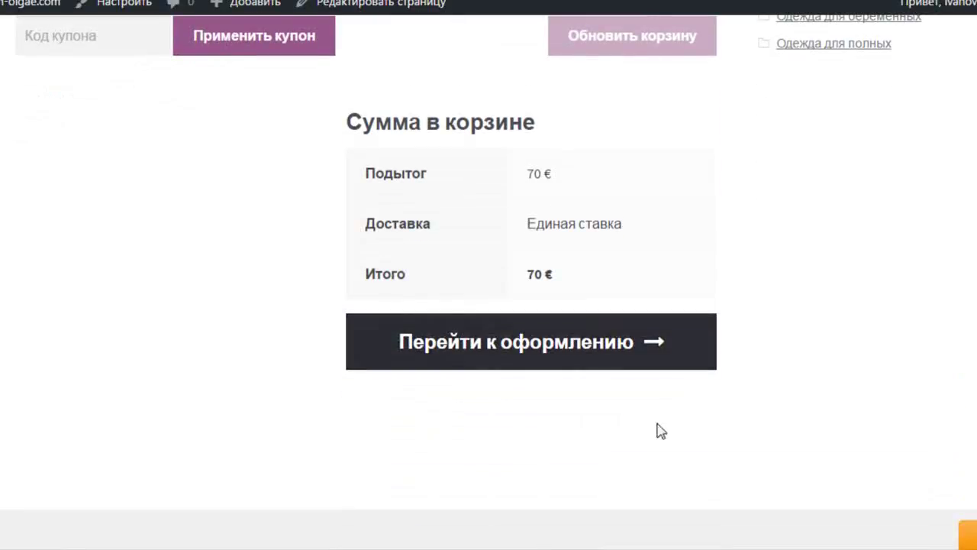
left_click(525, 347)
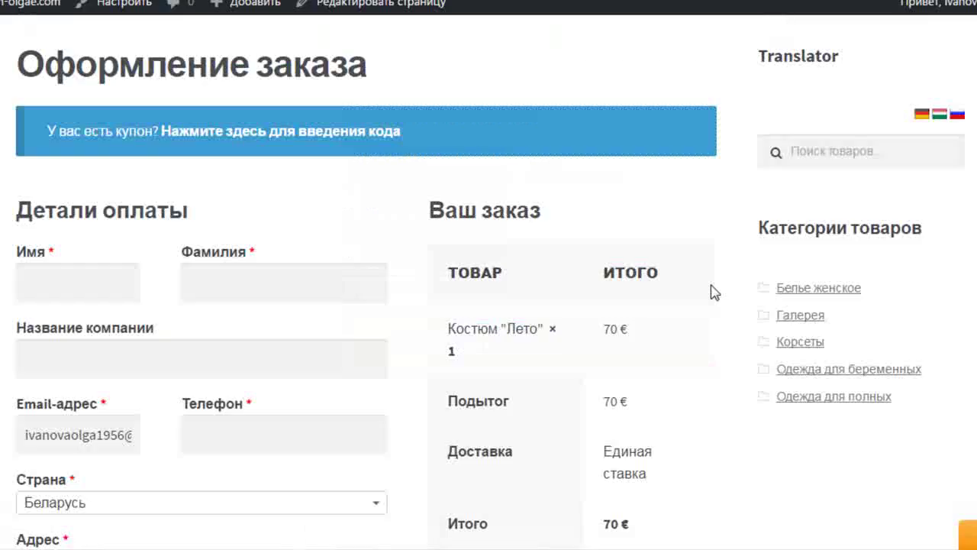
Step: Compare the checkout payment methods, trying Чековые платежи and choosing Наложенный платеж
scroll(709, 291, "down", 3)
scroll(714, 292, "down", 5)
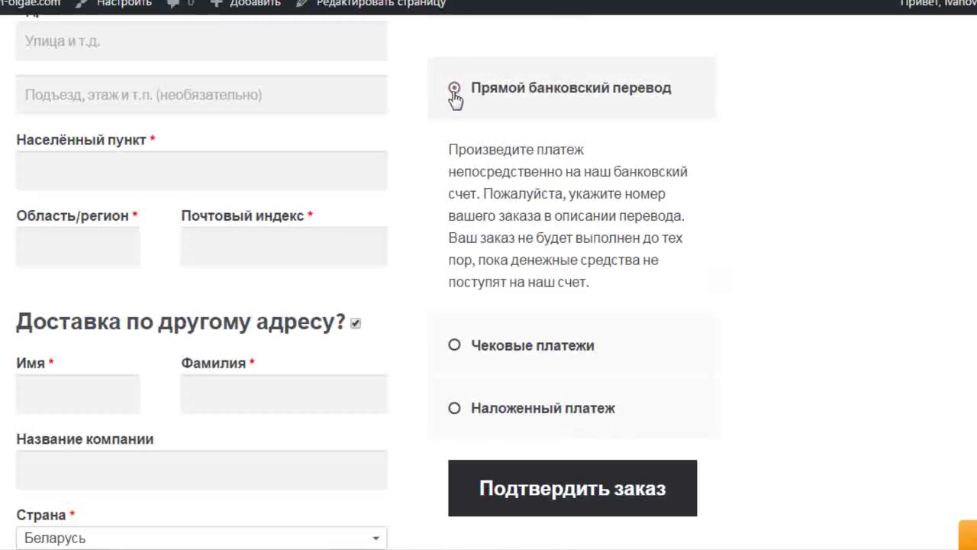
left_click(455, 344)
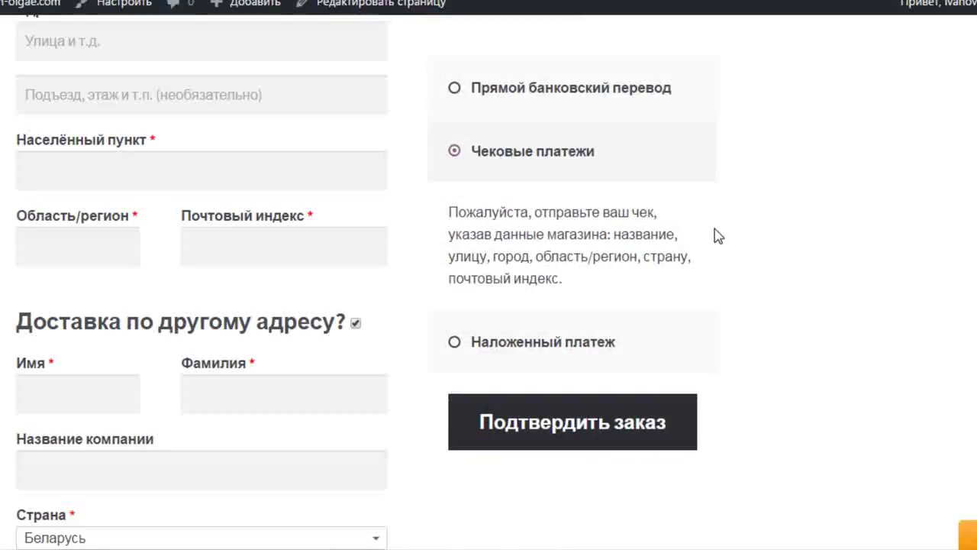
left_click(454, 342)
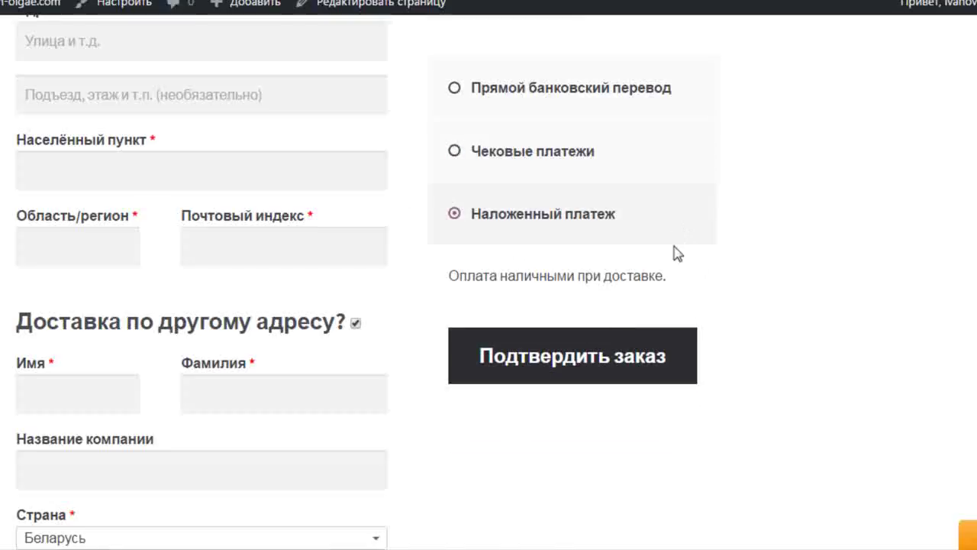
Step: Examine the checkout form's billing fields and its Доставка по другому адресу fields, as far as the order confirmation
scroll(676, 250, "up", 1)
scroll(678, 254, "up", 1)
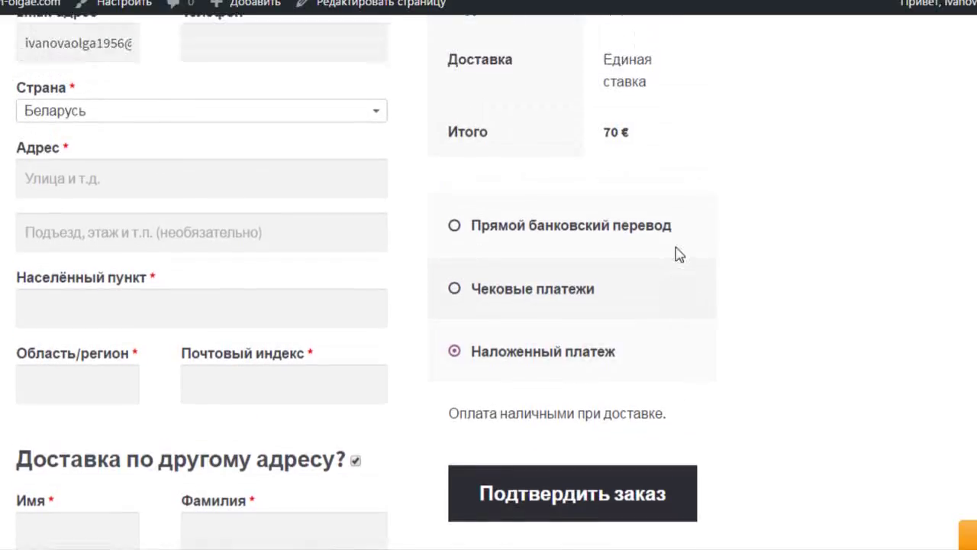
scroll(676, 254, "up", 4)
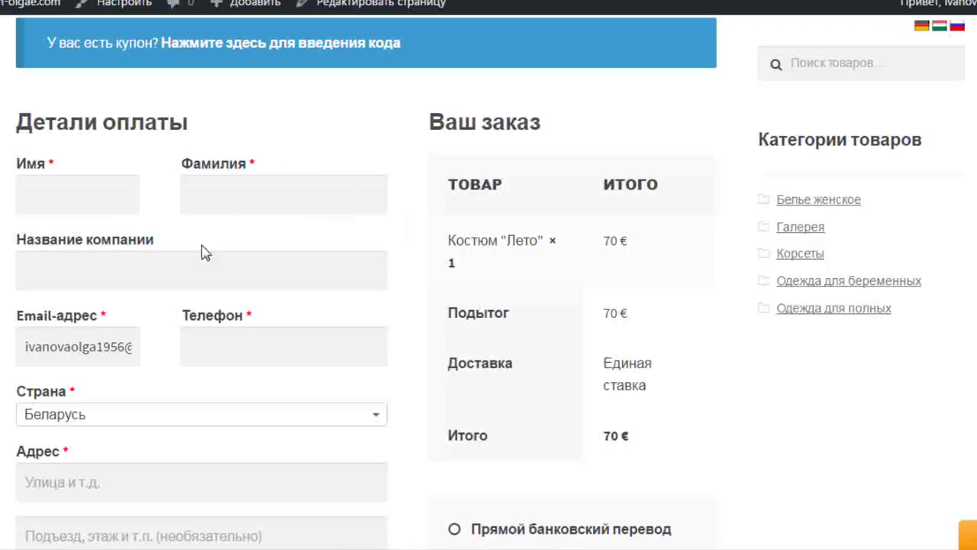
left_click(122, 188)
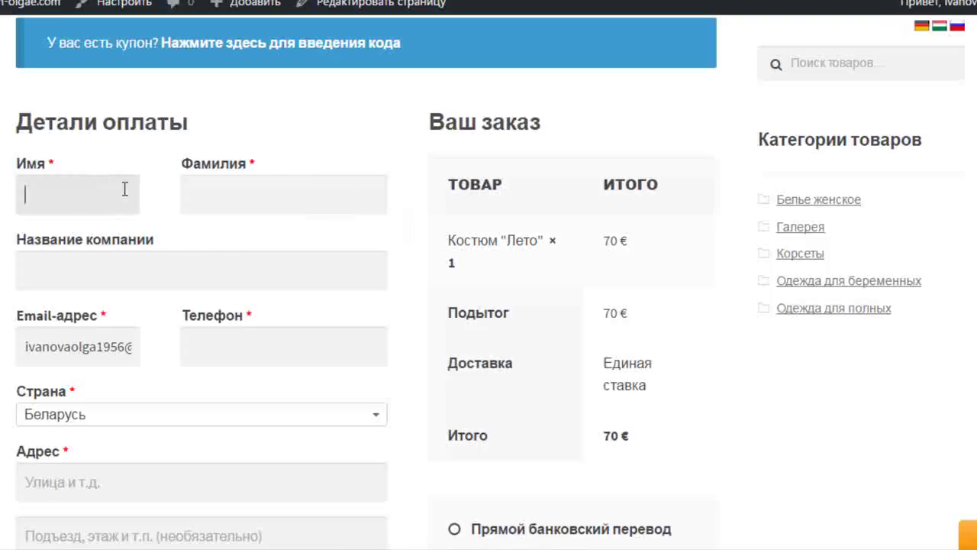
left_click(201, 192)
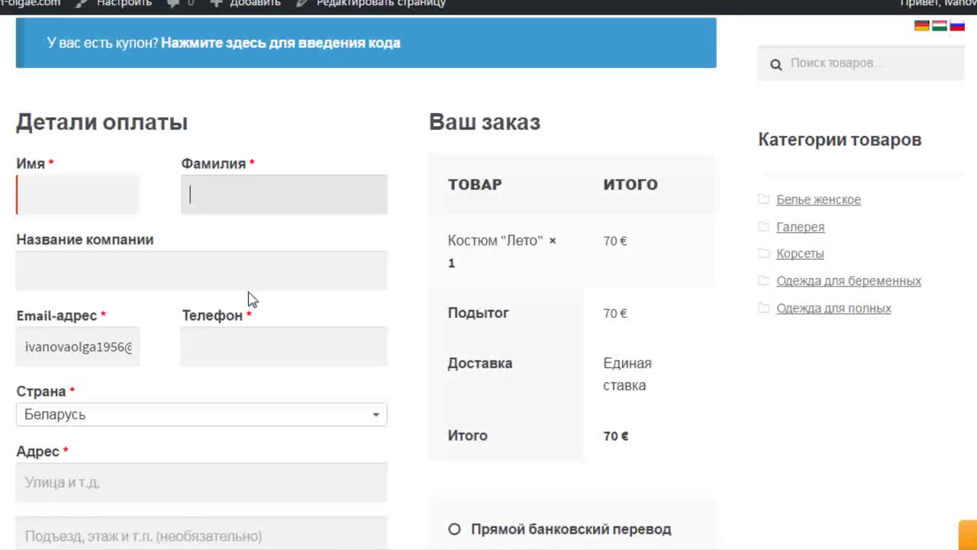
scroll(250, 294, "down", 3)
scroll(239, 211, "down", 2)
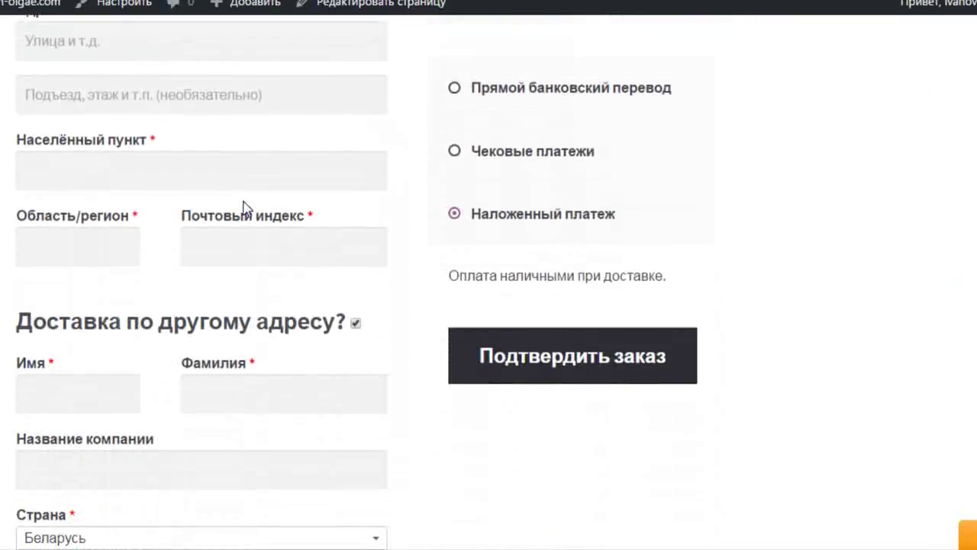
scroll(245, 206, "down", 3)
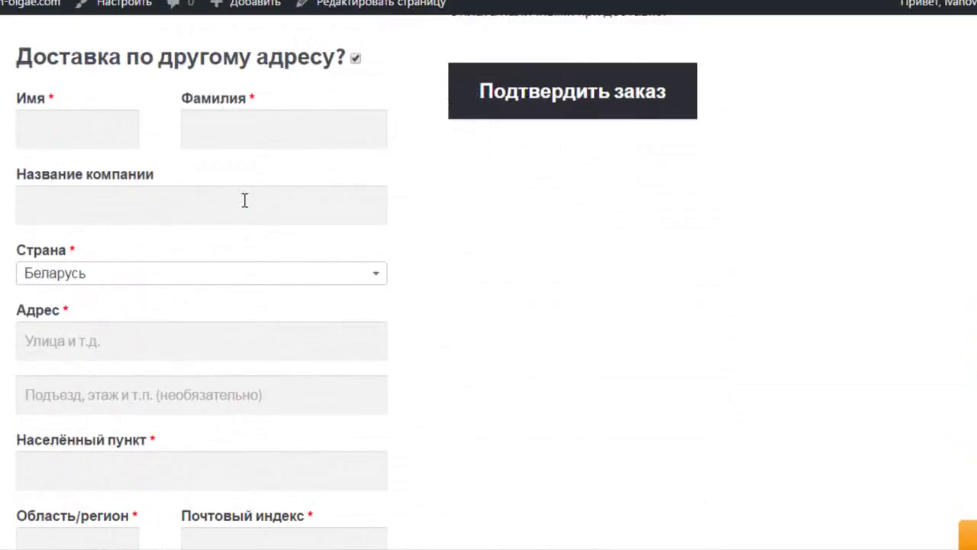
scroll(244, 200, "down", 3)
scroll(244, 201, "up", 5)
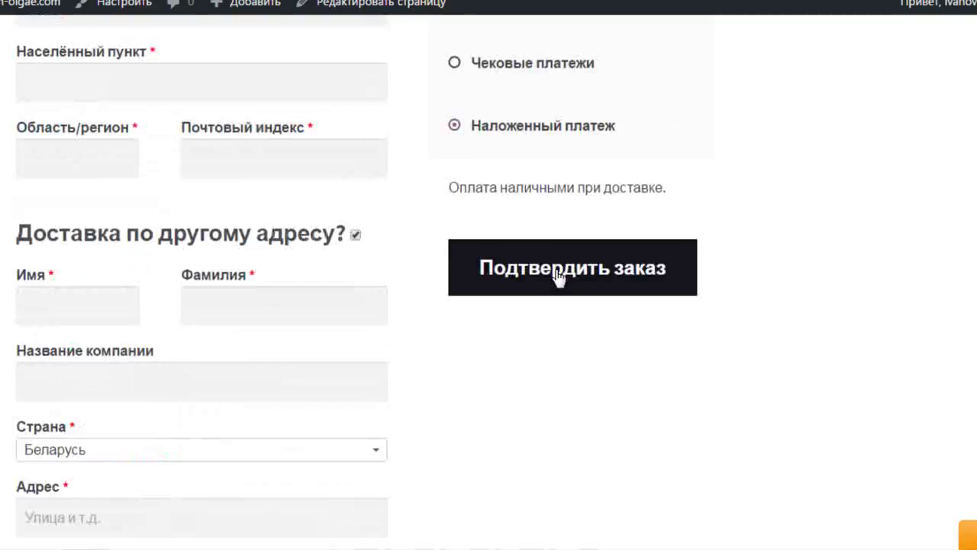
left_click(559, 277)
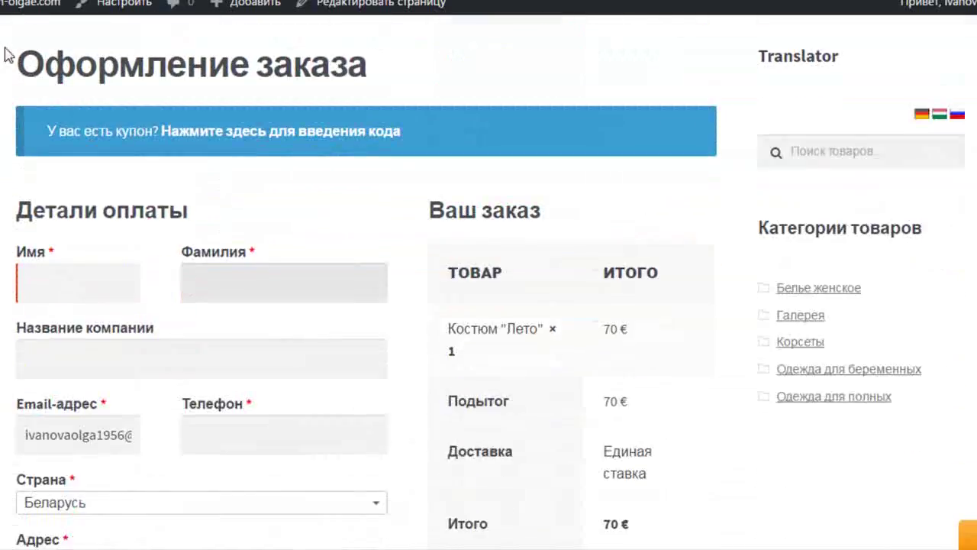
Step: Go to the WordPress console, open the WooCommerce orders and view the details of the Наложенный платеж order
left_click(31, 4)
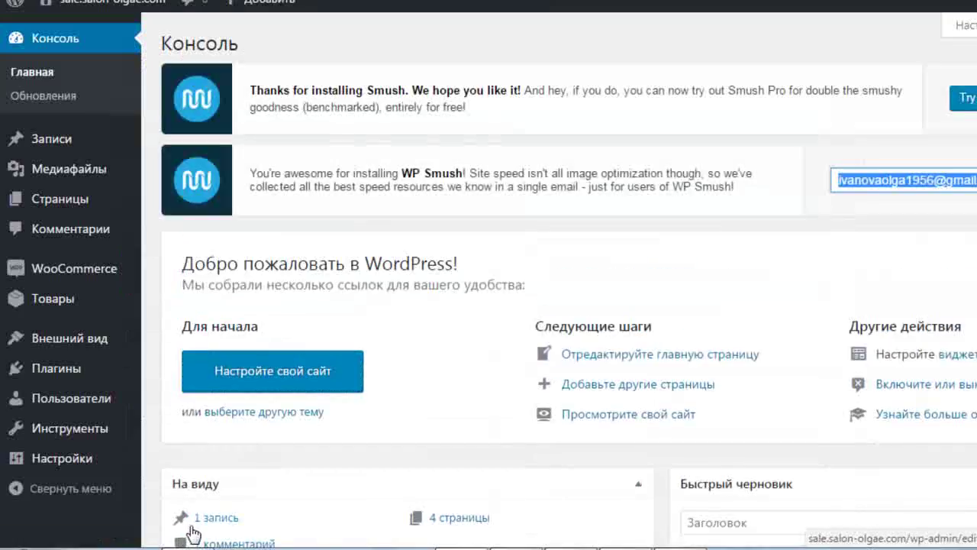
scroll(279, 400, "down", 1)
scroll(279, 400, "down", 4)
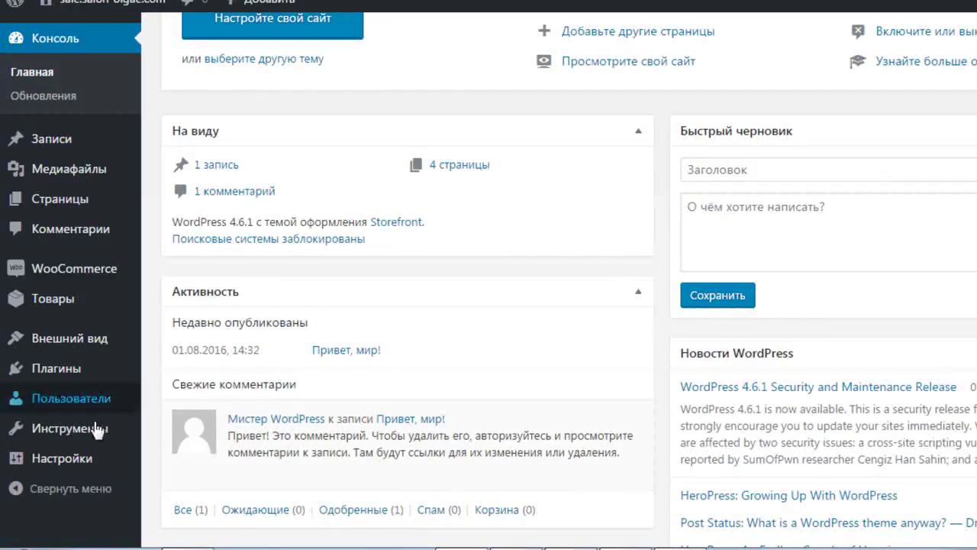
mouse_move(97, 277)
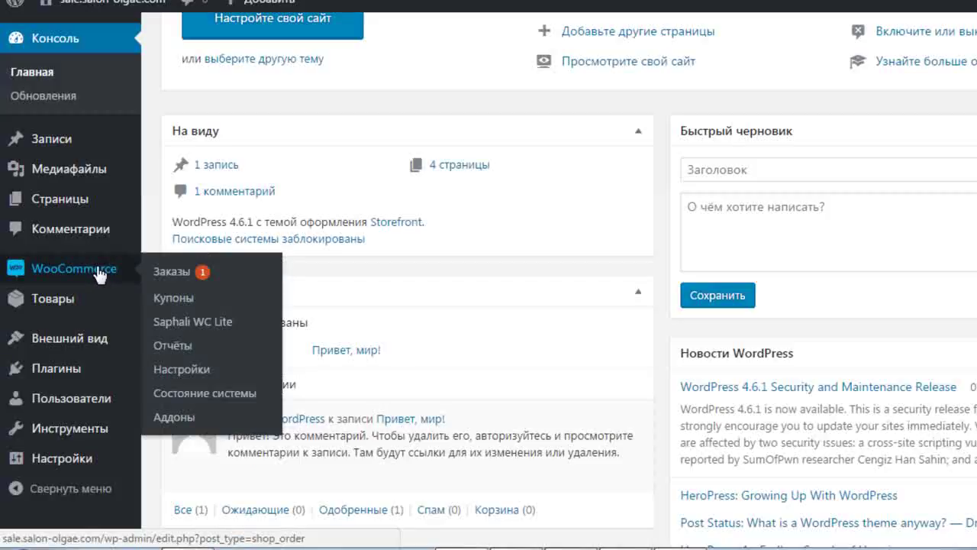
left_click(177, 273)
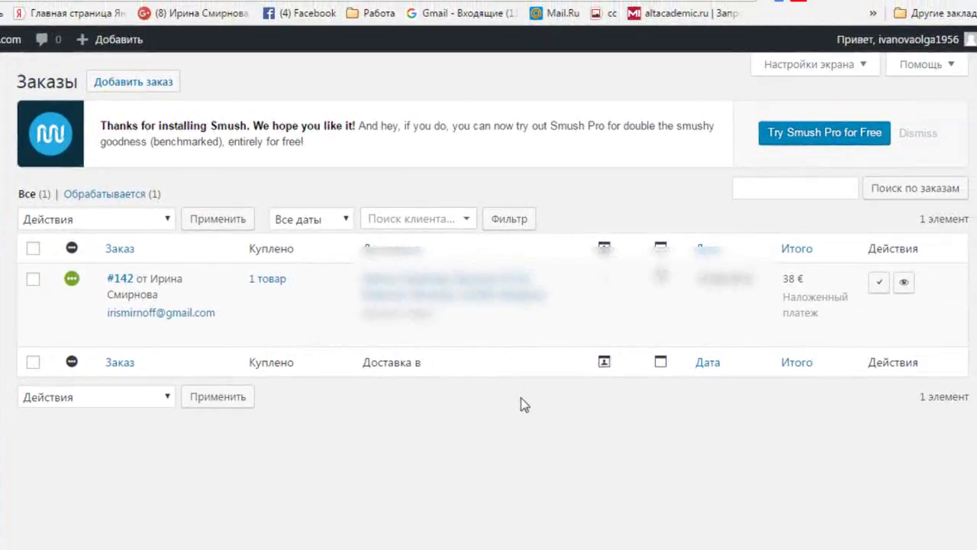
mouse_move(83, 316)
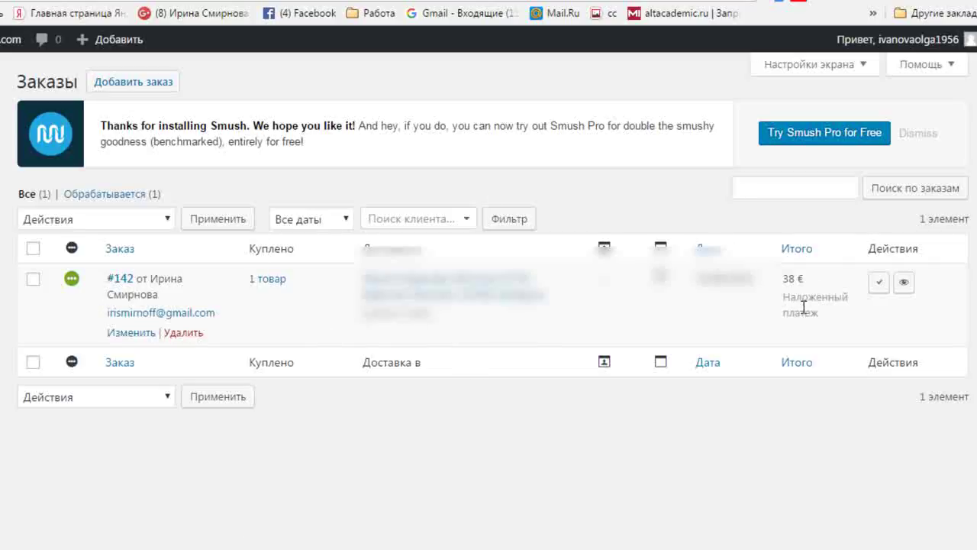
left_click(904, 282)
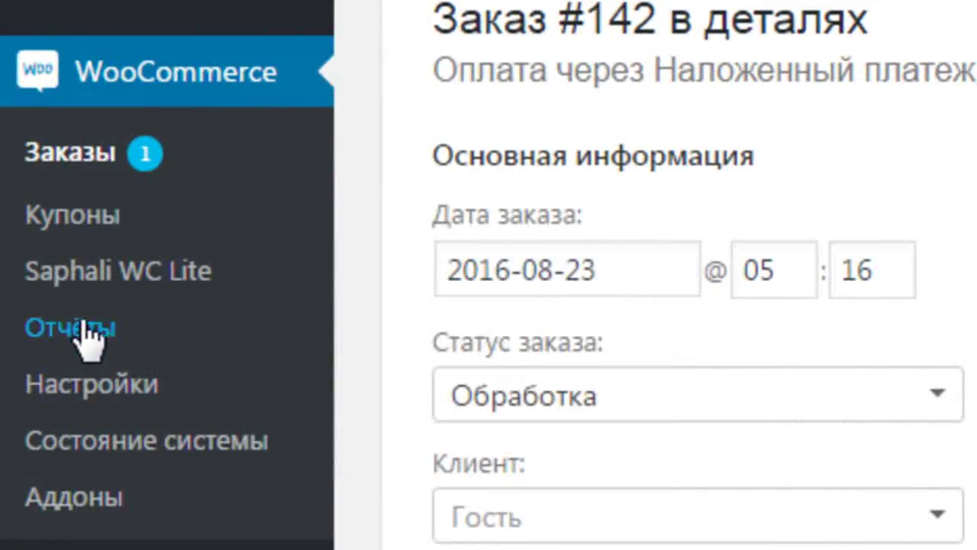
Step: Open the WooCommerce reports (Отчёты) and examine the sales by date for Последний месяц
left_click(84, 327)
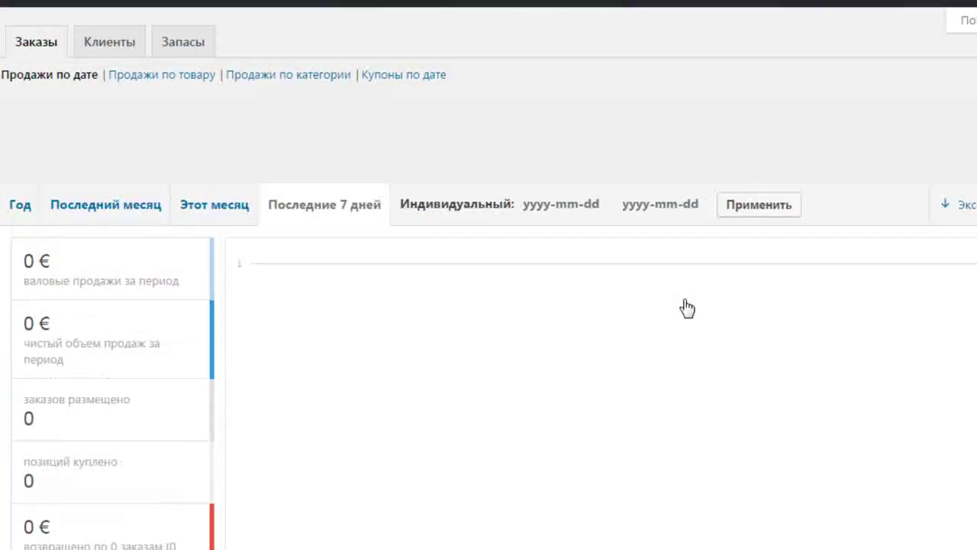
scroll(672, 313, "down", 2)
scroll(676, 309, "up", 3)
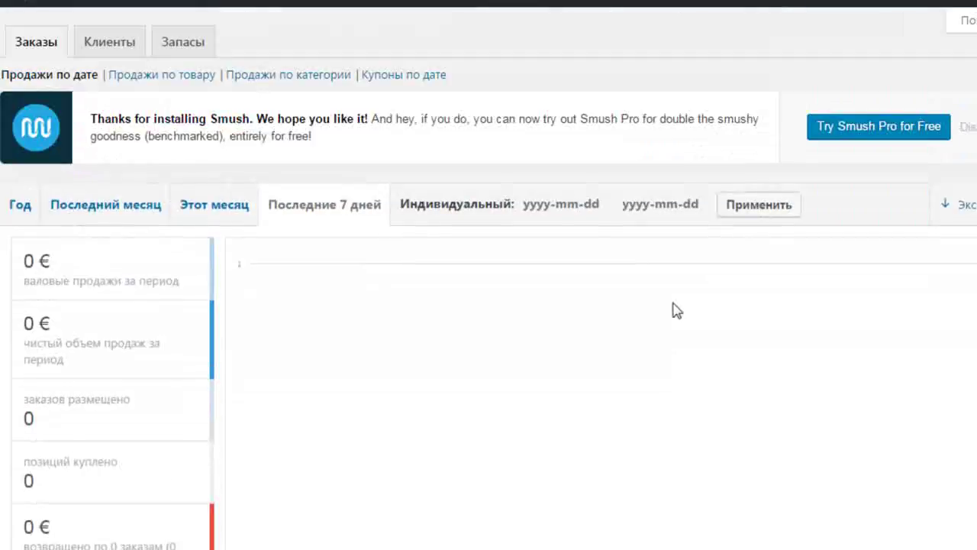
left_click(142, 213)
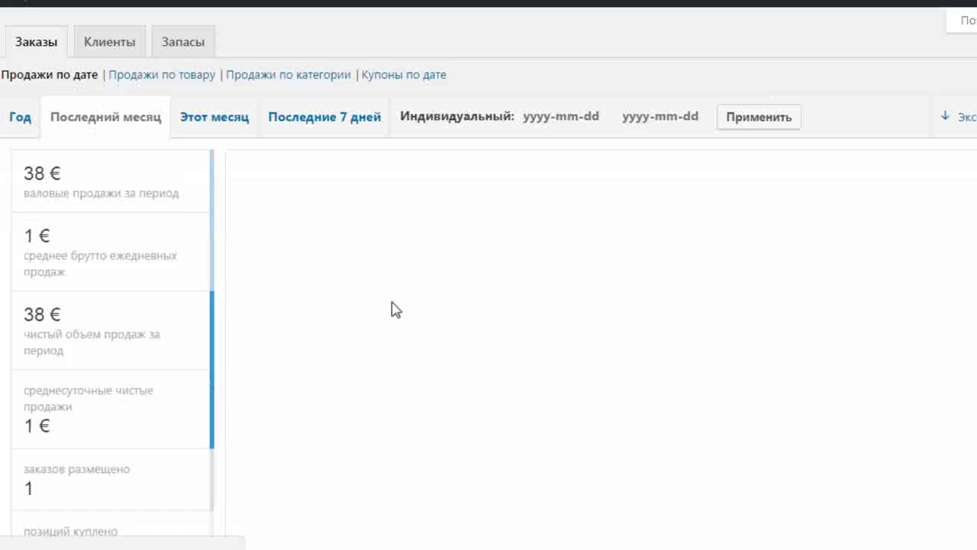
scroll(628, 332, "down", 5)
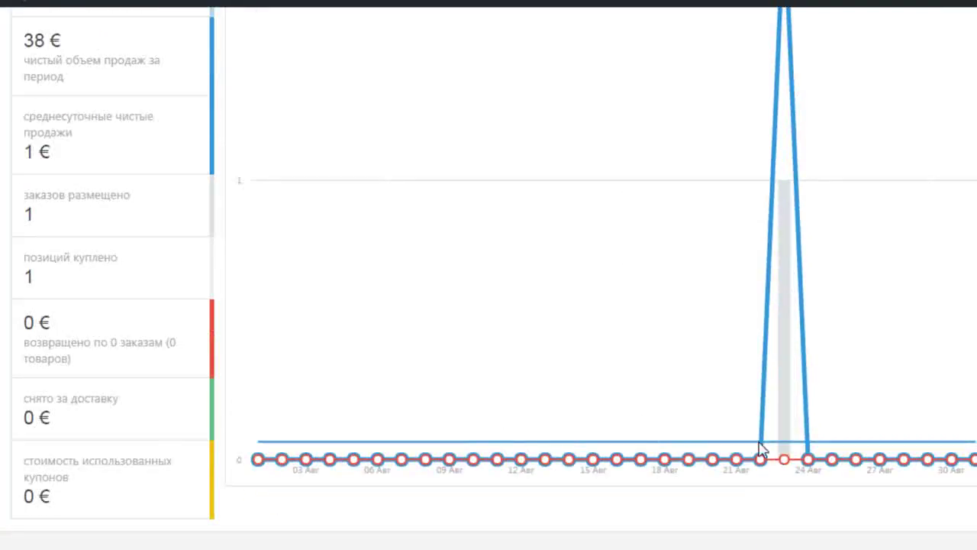
scroll(843, 214, "up", 1)
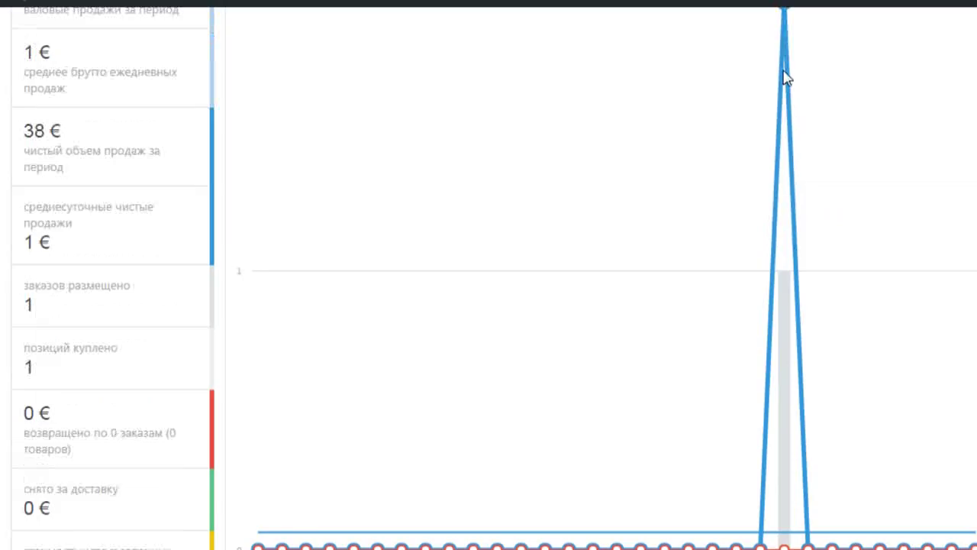
scroll(882, 267, "up", 3)
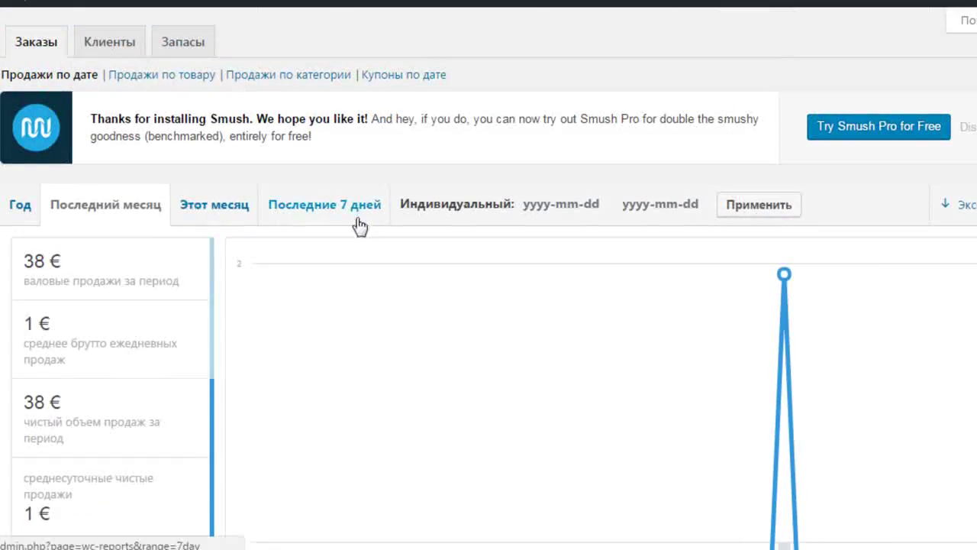
Step: Look at the Клиенты and Запасы reports, then return to Заказы and open Продажи по товару
left_click(117, 48)
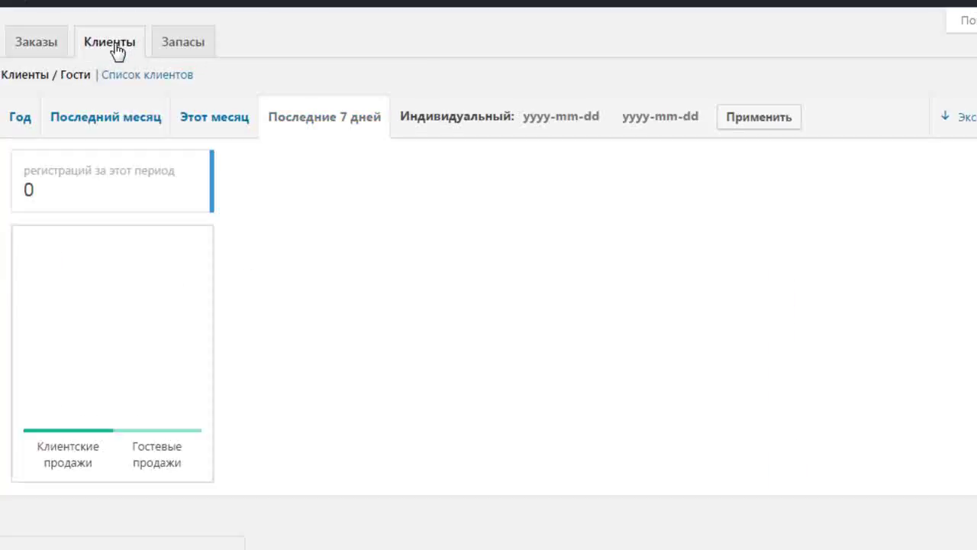
left_click(178, 51)
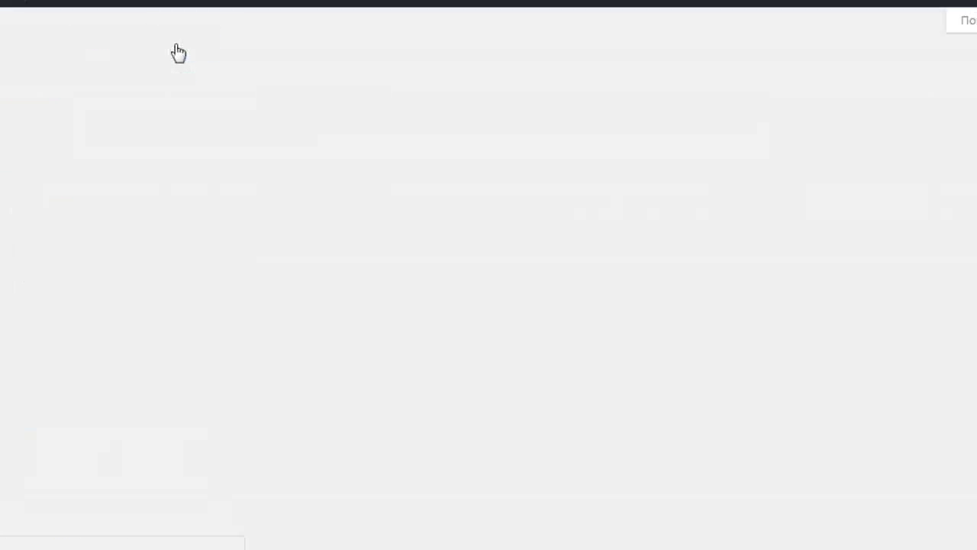
left_click(37, 55)
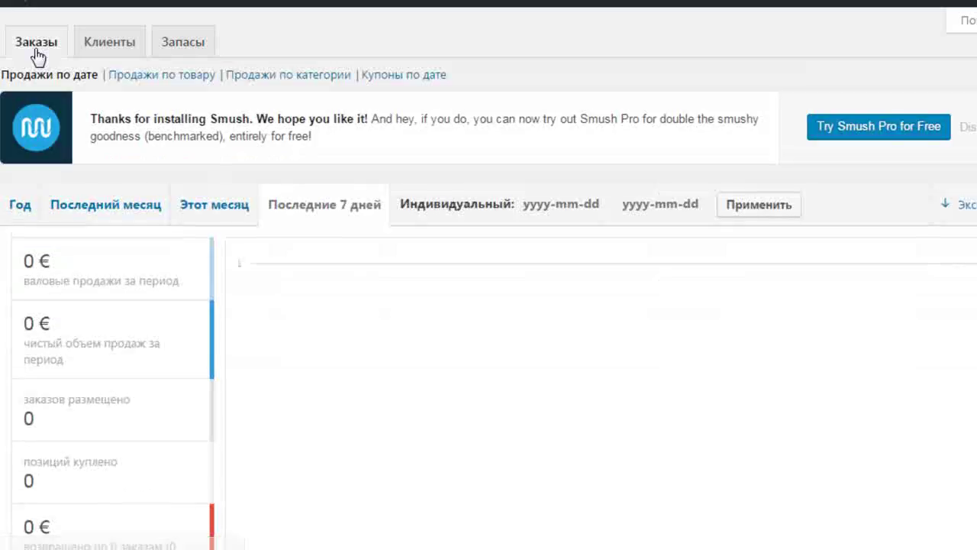
left_click(162, 75)
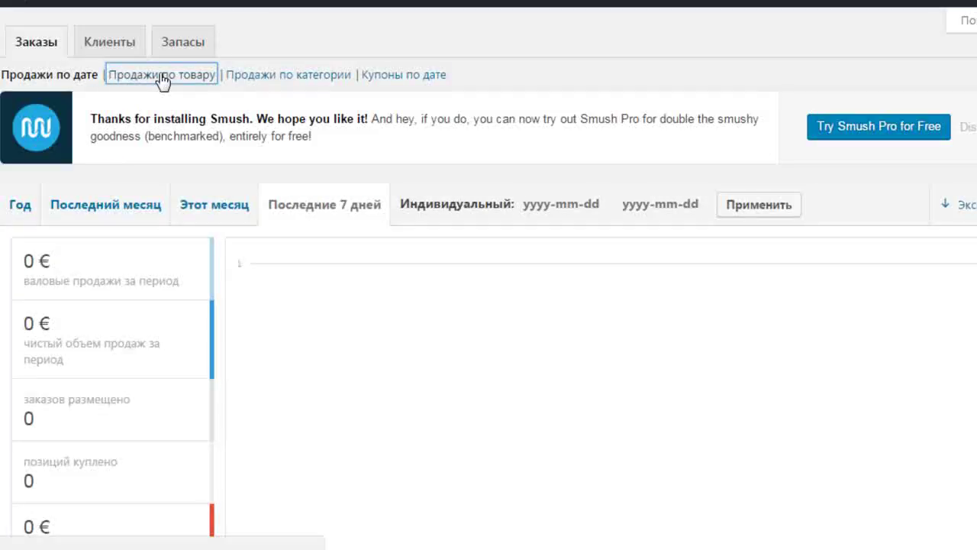